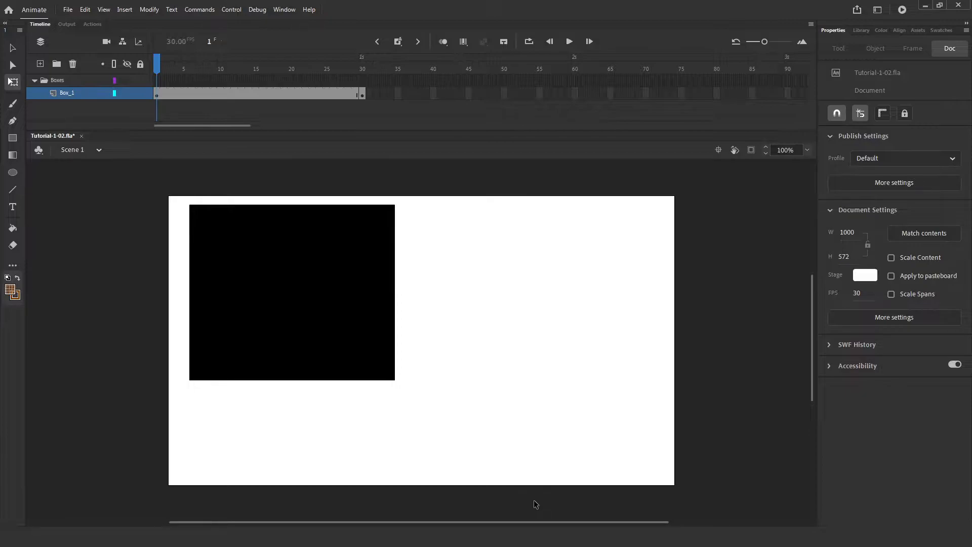
# - Delete the existing box and draw a new black rectangle about 440 by 339 px in the upper-left area of the stage
pyautogui.press('Delete')
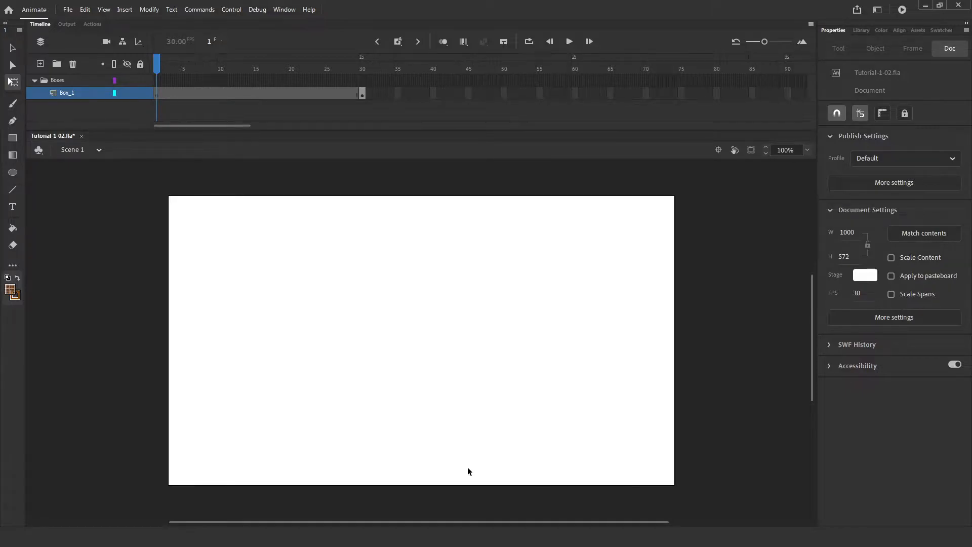
pyautogui.click(13, 138)
pyautogui.moveTo(181, 205); pyautogui.dragTo(404, 378)
pyautogui.press('q')
pyautogui.moveTo(431, 190); pyautogui.dragTo(146, 411)
pyautogui.click(434, 312)
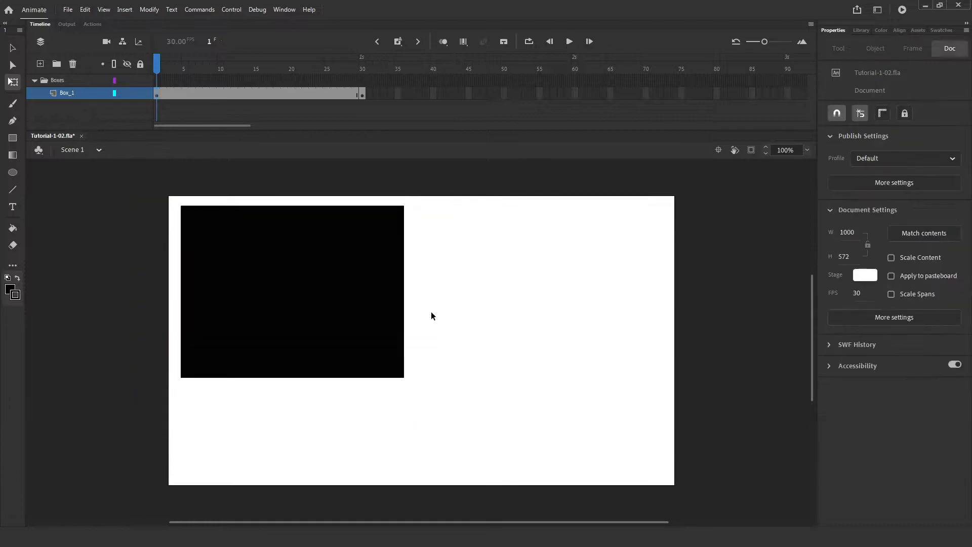
# - Try moving only the box's fill off its outline to the stage's right half, and undo the move
pyautogui.click(350, 291)
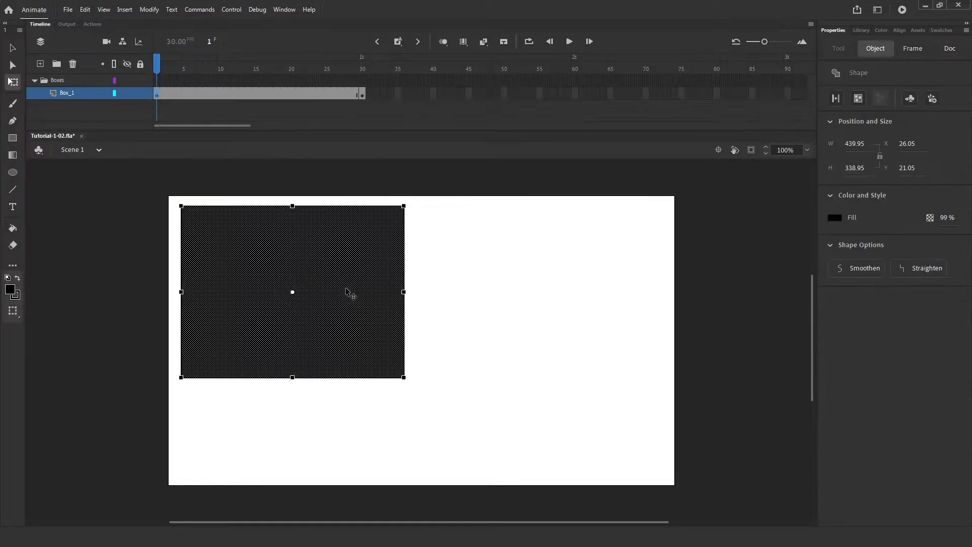
pyautogui.moveTo(351, 291); pyautogui.dragTo(595, 312)
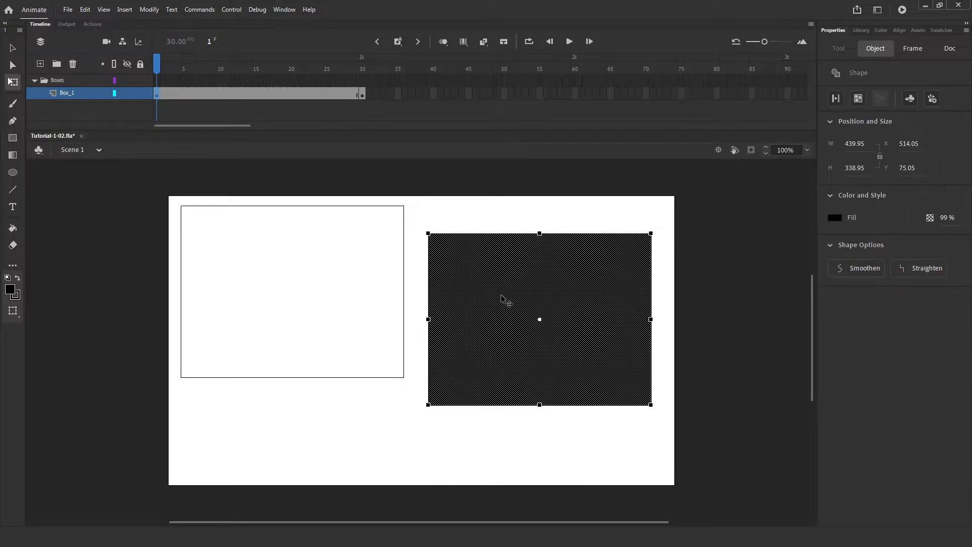
pyautogui.hotkey('ctrl', 'z')
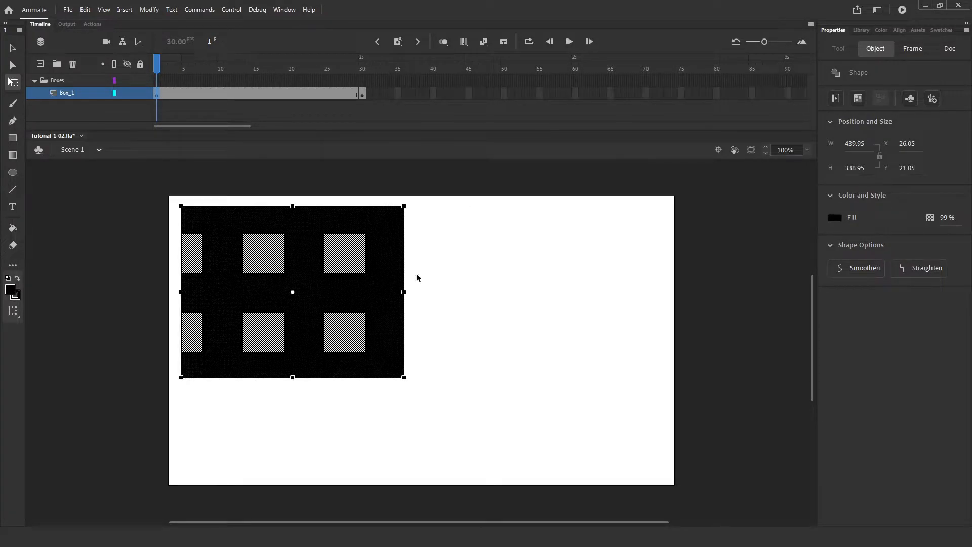
# - Convert the whole box, fill and outline together, into a Movie Clip symbol named Box
pyautogui.click(434, 252)
pyautogui.click(320, 266)
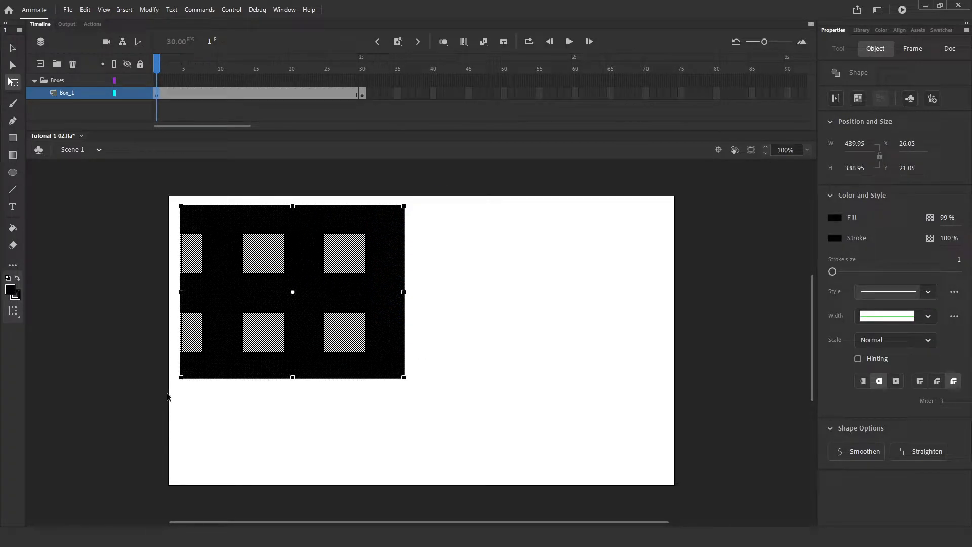
pyautogui.rightClick(331, 303)
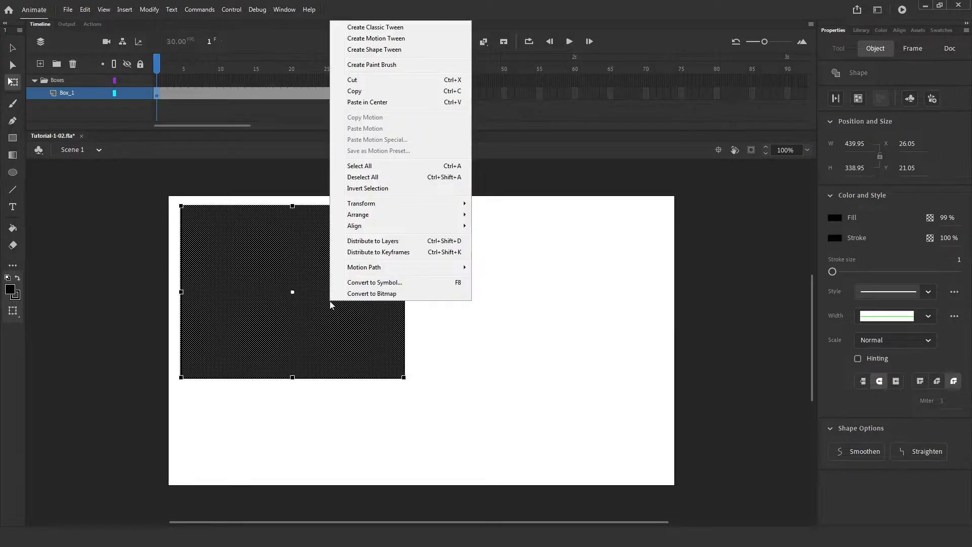
pyautogui.click(371, 283)
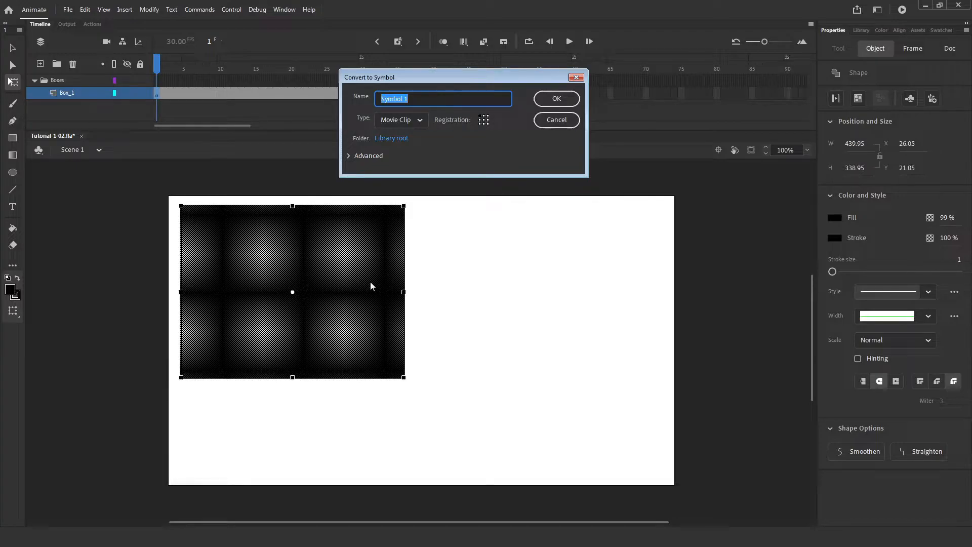
pyautogui.press('Return')
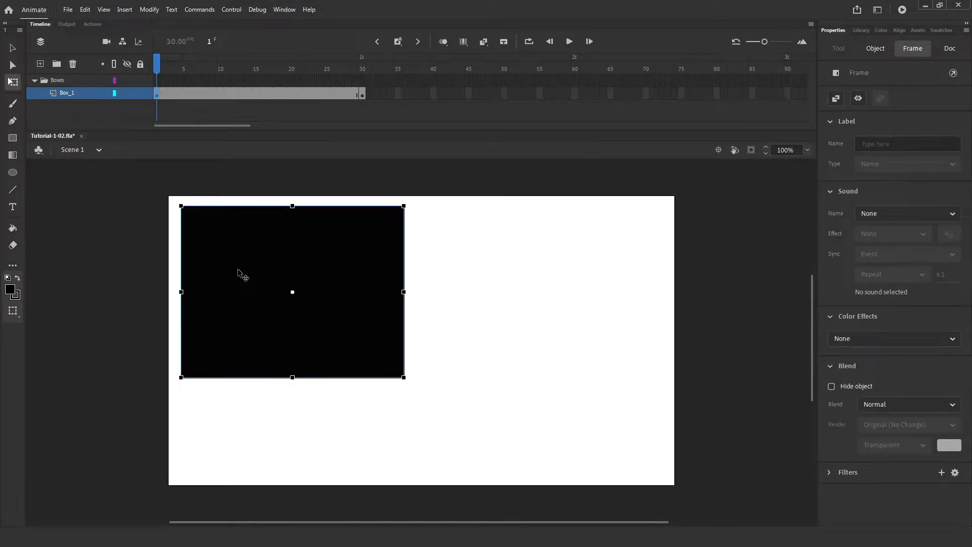
# - Copy the Box instance from frame 1 and paste it in place on the frame 30 keyframe of Box_1
pyautogui.rightClick(259, 276)
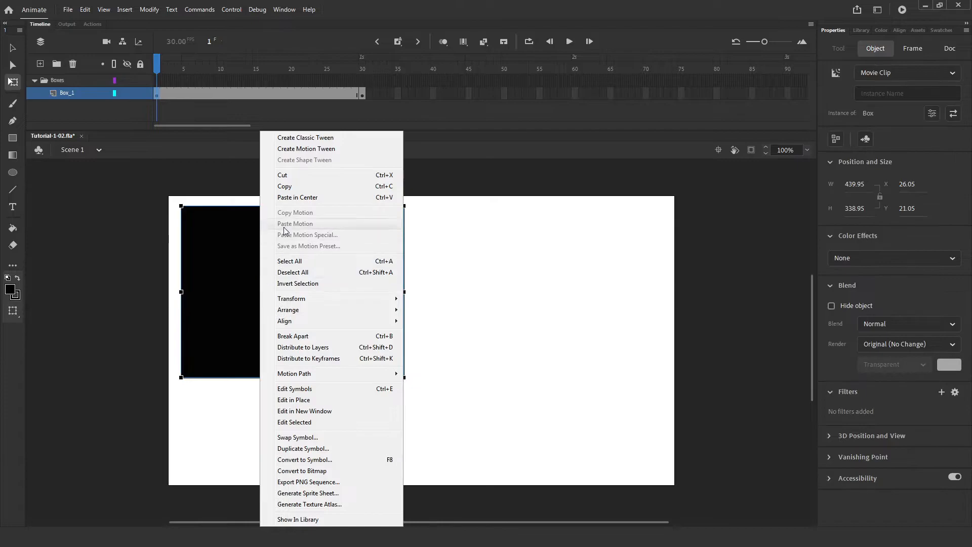
pyautogui.click(290, 187)
pyautogui.click(364, 95)
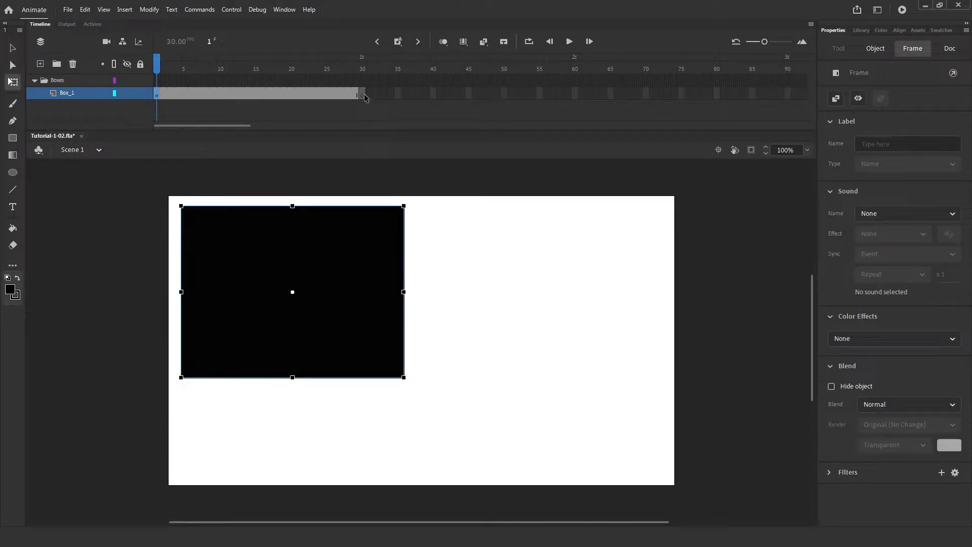
pyautogui.click(365, 95)
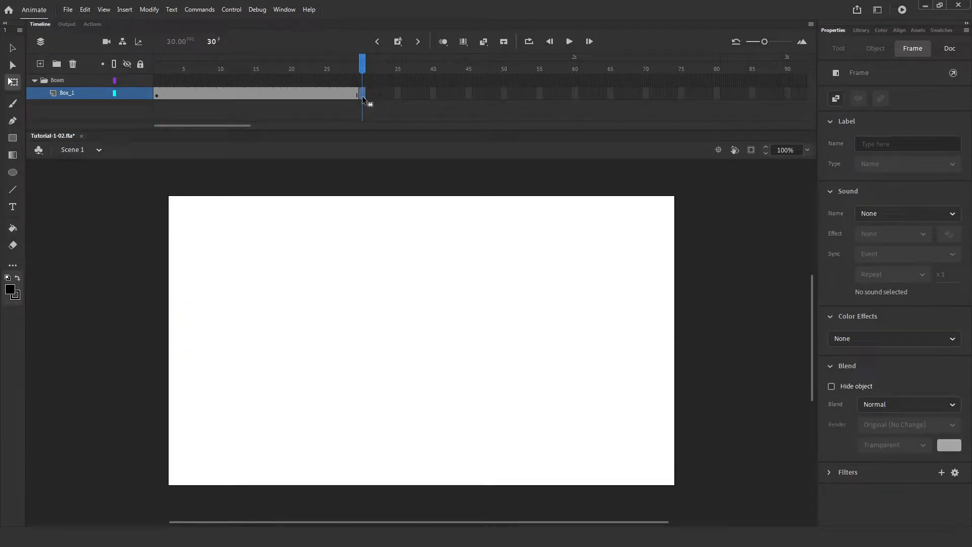
pyautogui.rightClick(395, 261)
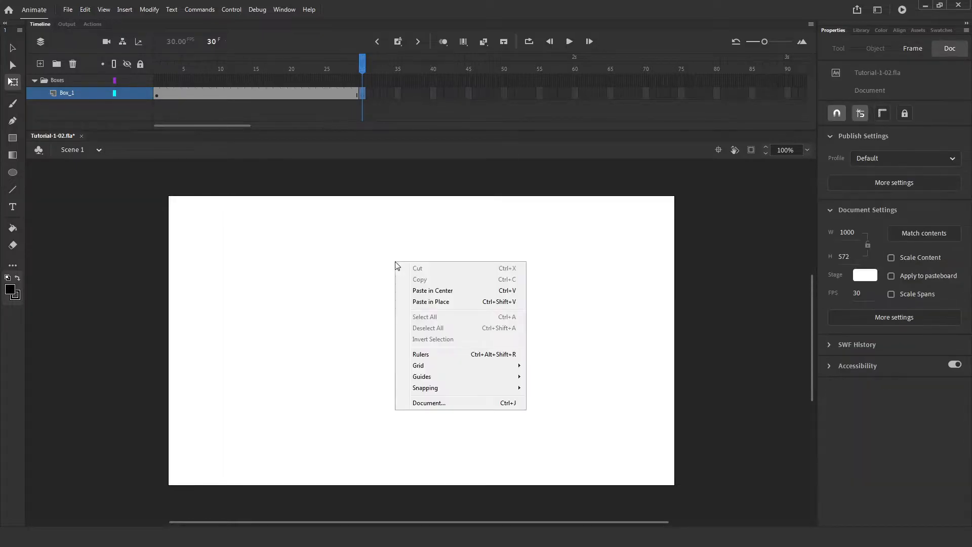
pyautogui.click(433, 302)
# - Create a classic tween on the Box_1 layer between the keyframes at frames 1 and 30
pyautogui.moveTo(362, 69)
pyautogui.mouseDown()
pyautogui.moveTo(157, 70)
pyautogui.moveTo(362, 69)
pyautogui.mouseUp()
pyautogui.click(299, 93)
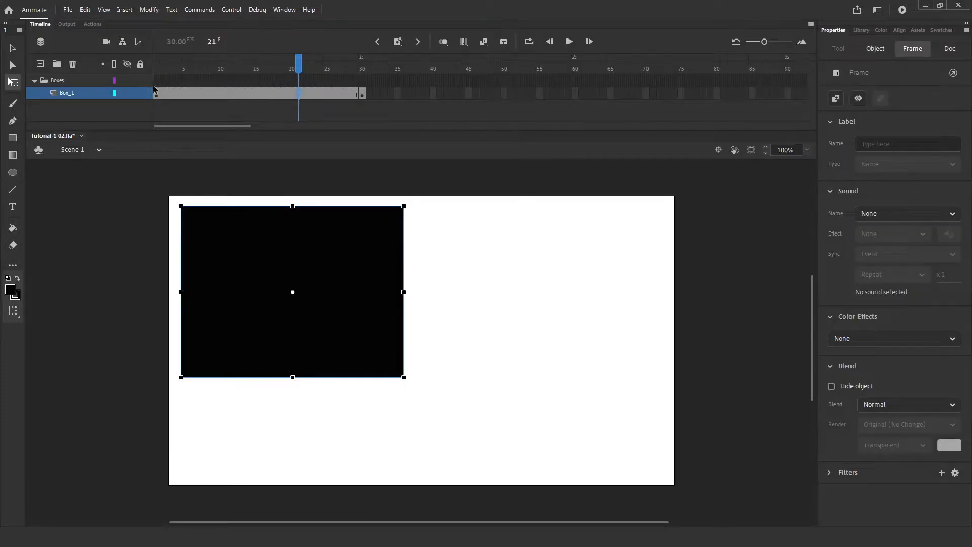
pyautogui.rightClick(303, 94)
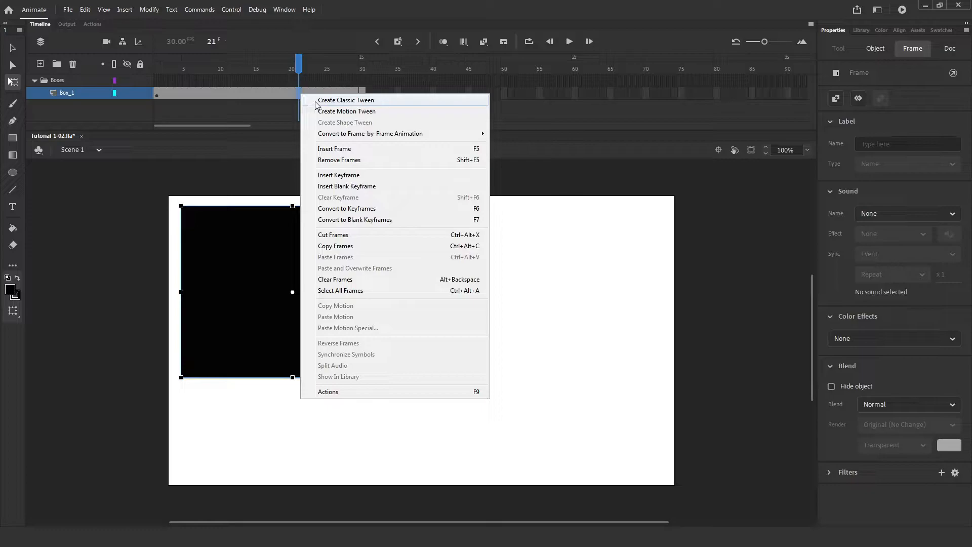
pyautogui.click(315, 101)
# - Try moving the frame 30 box horizontally to the stage's right half, preview the tween and undo the move
pyautogui.click(363, 93)
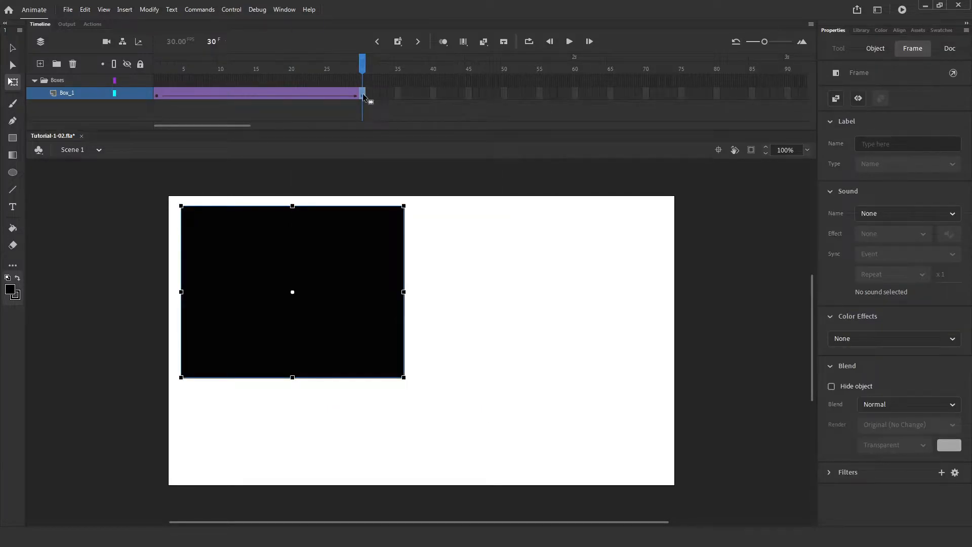
pyautogui.click(324, 246)
pyautogui.moveTo(323, 246); pyautogui.dragTo(575, 251)
pyautogui.moveTo(358, 63); pyautogui.dragTo(157, 71)
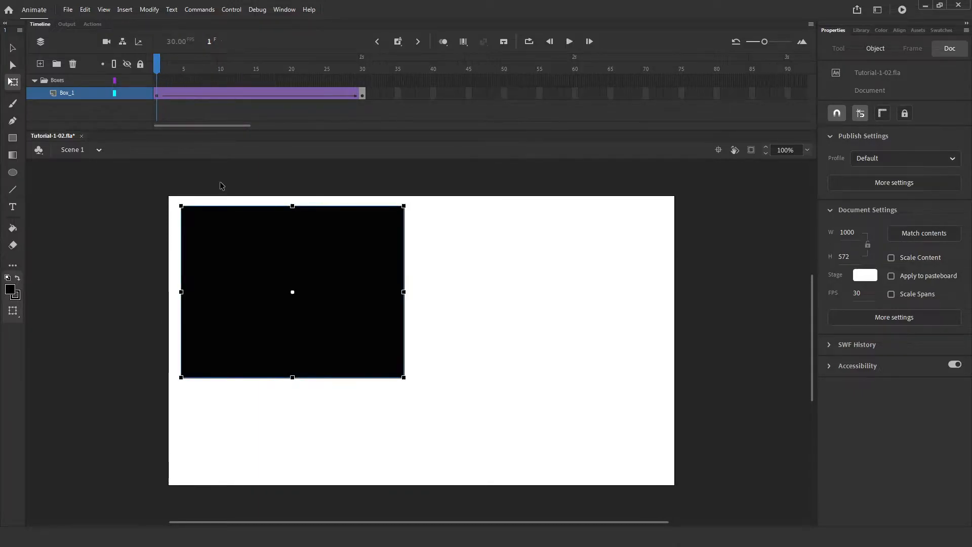
pyautogui.press('Return')
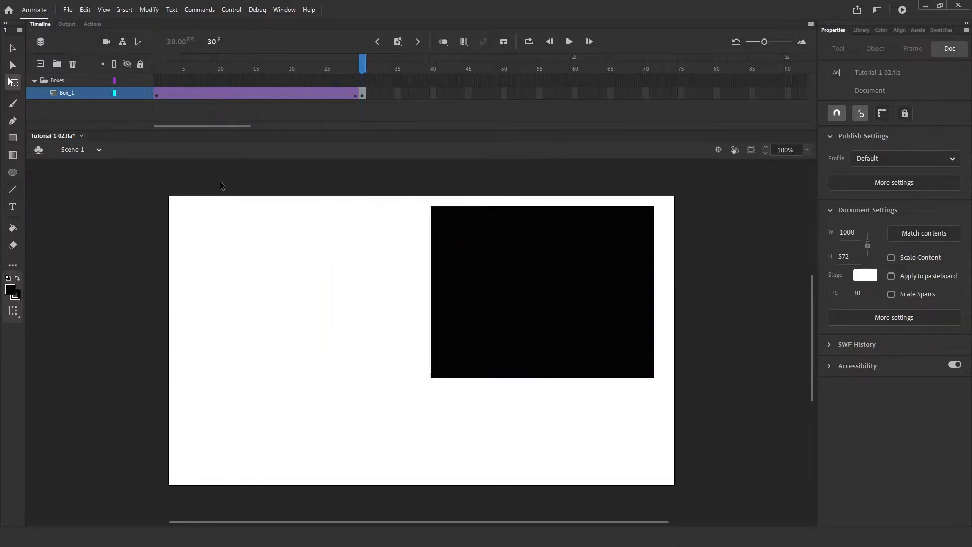
pyautogui.hotkey('ctrl', 'z')
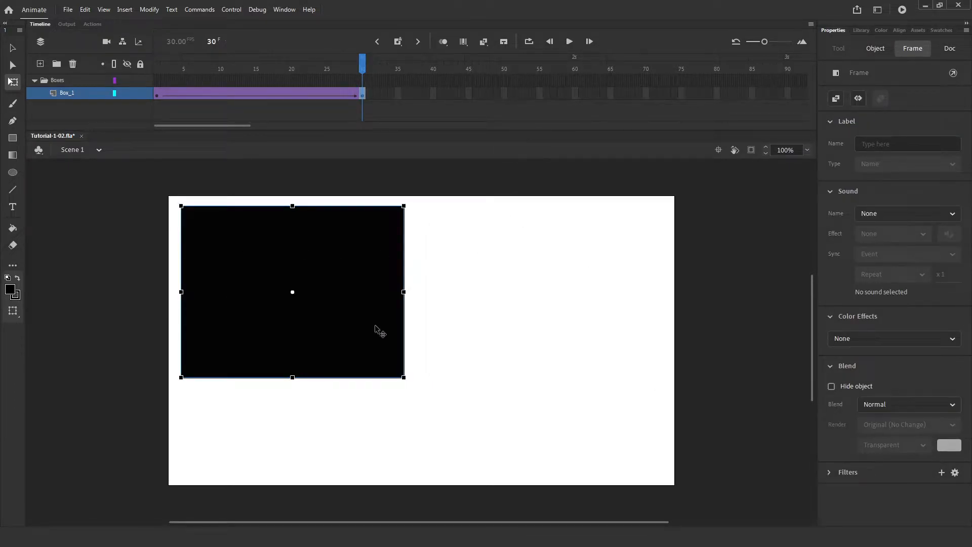
# - Try rotating the frame 30 box around its centre, including by a quarter turn, and preview the resulting tweens
pyautogui.moveTo(409, 201); pyautogui.dragTo(393, 425)
pyautogui.hotkey('ctrl', 'z')
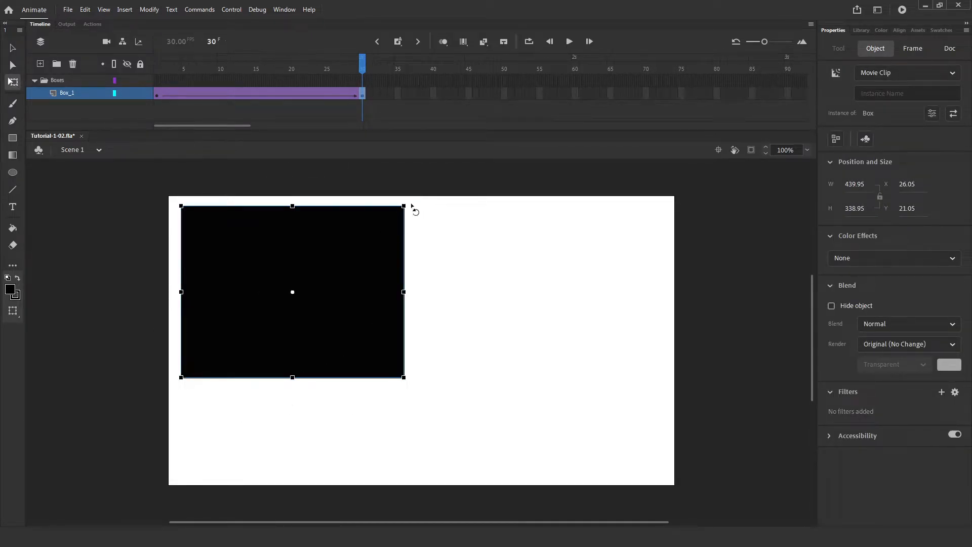
pyautogui.moveTo(411, 207); pyautogui.dragTo(387, 404)
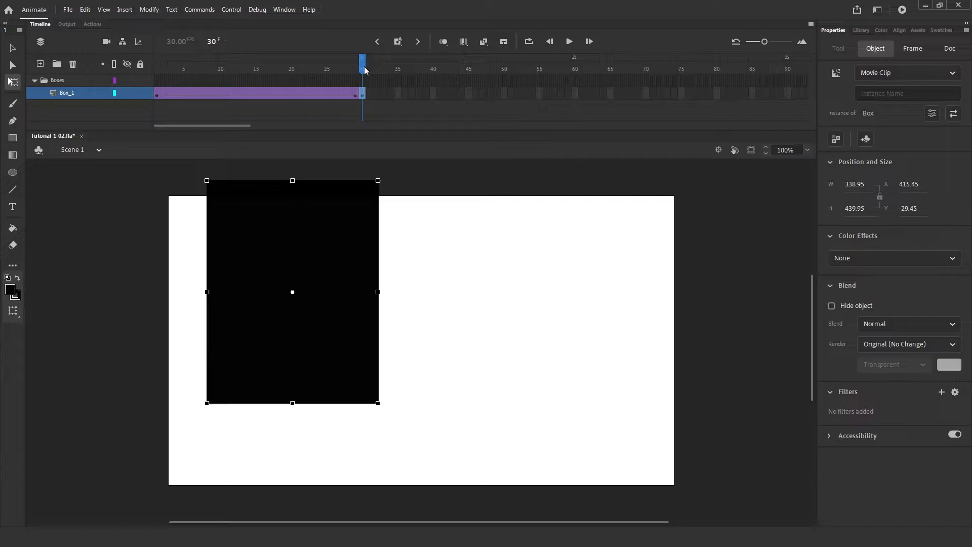
pyautogui.press('Return')
pyautogui.moveTo(383, 408); pyautogui.dragTo(192, 236)
pyautogui.moveTo(384, 178); pyautogui.dragTo(473, 370)
pyautogui.press('Return')
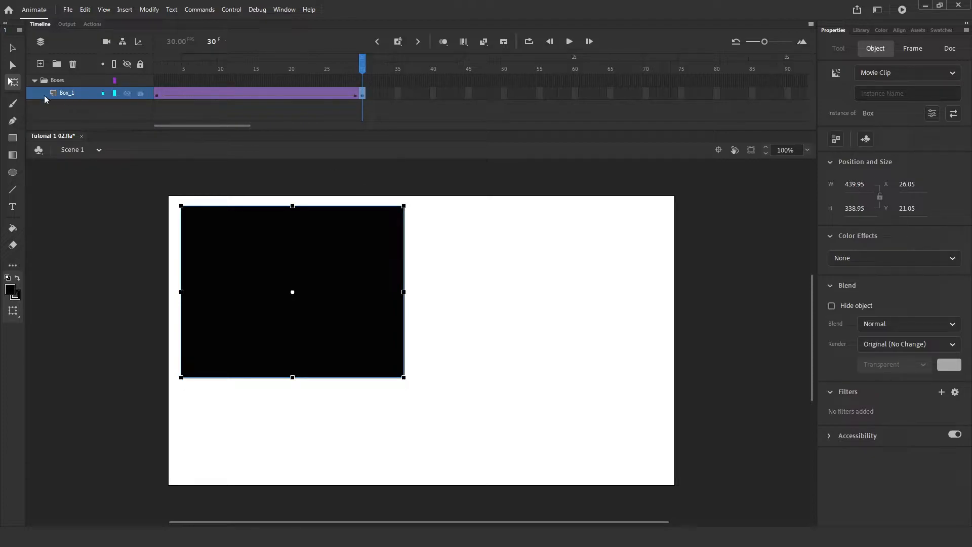
# - Try skewing, moving and rotating the frame 30 box into a slanted shape in the stage's lower-right area, and preview the tween
pyautogui.click(11, 83)
pyautogui.moveTo(405, 206)
pyautogui.mouseDown()
pyautogui.moveTo(368, 243)
pyautogui.moveTo(391, 226)
pyautogui.moveTo(368, 242)
pyautogui.moveTo(373, 227)
pyautogui.moveTo(370, 238)
pyautogui.moveTo(417, 213)
pyautogui.moveTo(411, 249)
pyautogui.moveTo(439, 207)
pyautogui.moveTo(403, 230)
pyautogui.moveTo(434, 207)
pyautogui.moveTo(405, 204)
pyautogui.moveTo(488, 161)
pyautogui.moveTo(403, 206)
pyautogui.mouseUp()
pyautogui.moveTo(343, 207); pyautogui.dragTo(413, 212)
pyautogui.hotkey('ctrl', 'z')
pyautogui.moveTo(280, 238); pyautogui.dragTo(533, 332)
pyautogui.moveTo(657, 299); pyautogui.dragTo(476, 376)
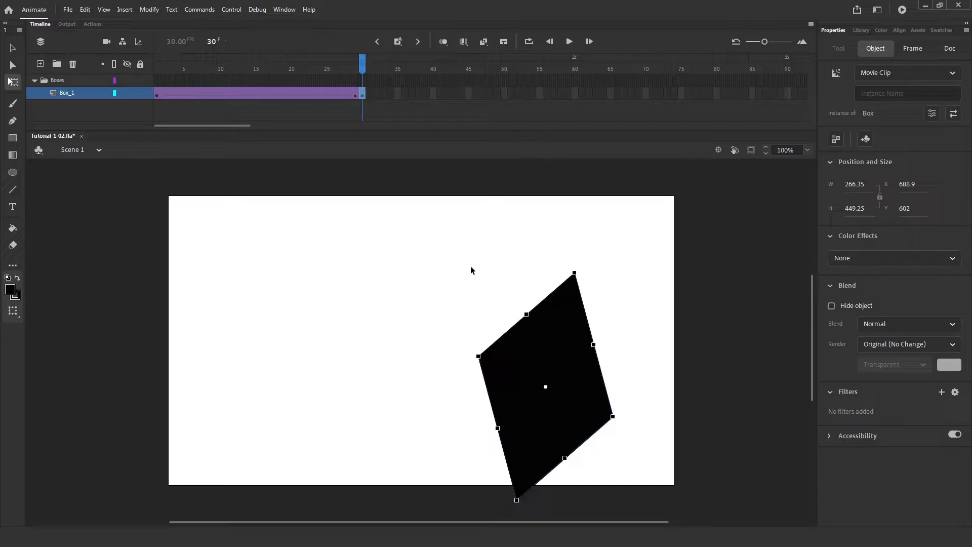
pyautogui.press('Return')
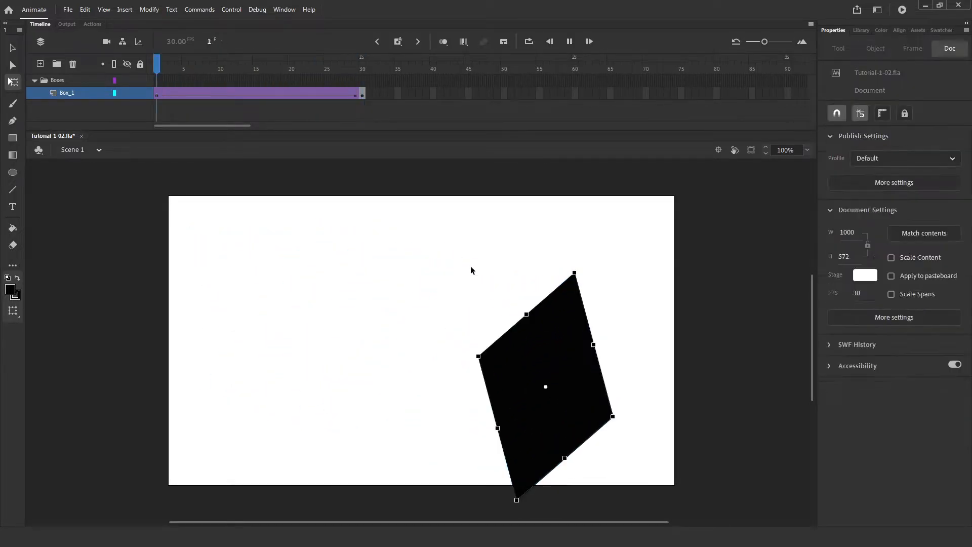
# - Try moving the frame 1 box toward the middle of the stage freehand, and undo the move
pyautogui.press('shift+')
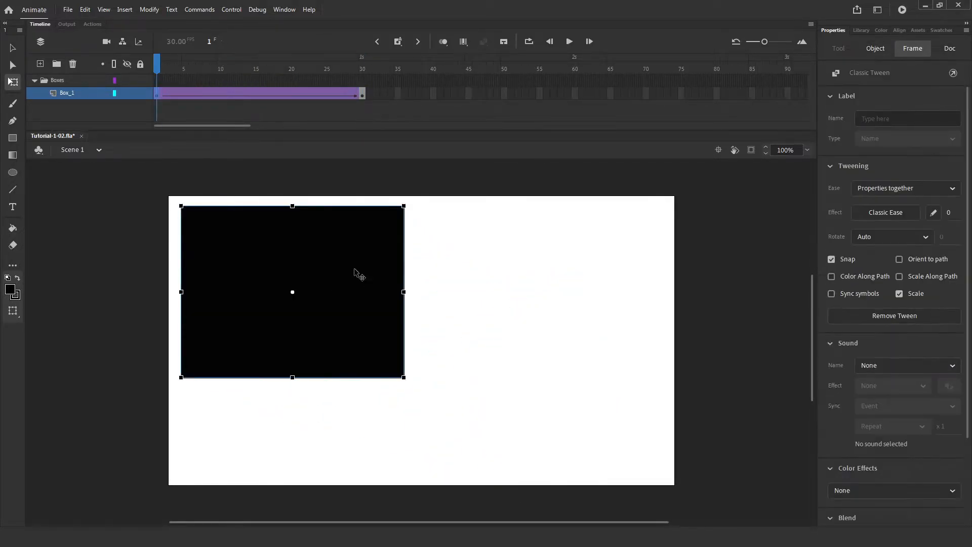
pyautogui.moveTo(354, 269); pyautogui.dragTo(485, 313)
pyautogui.hotkey('ctrl', 'z')
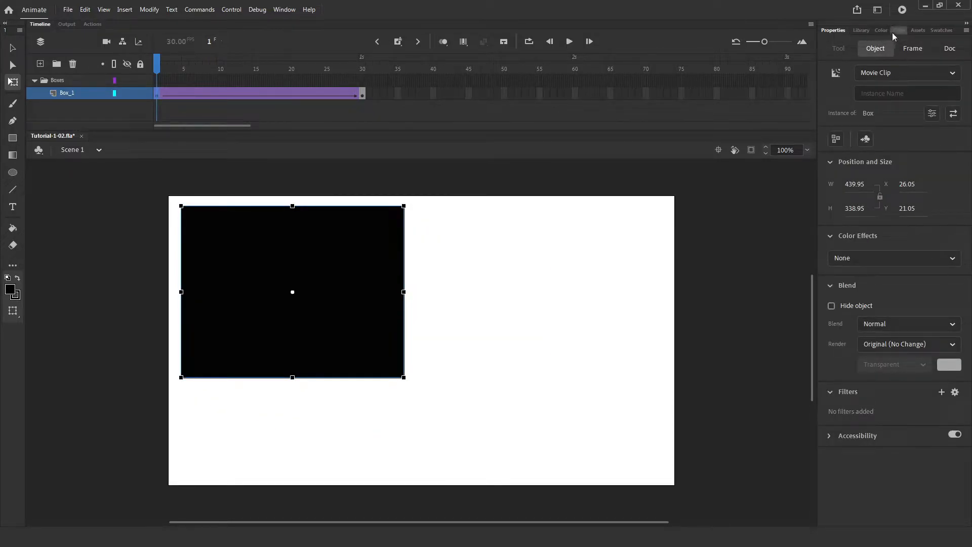
# - Center the box horizontally and vertically on the stage in both the frame 1 and frame 30 keyframes
pyautogui.click(897, 30)
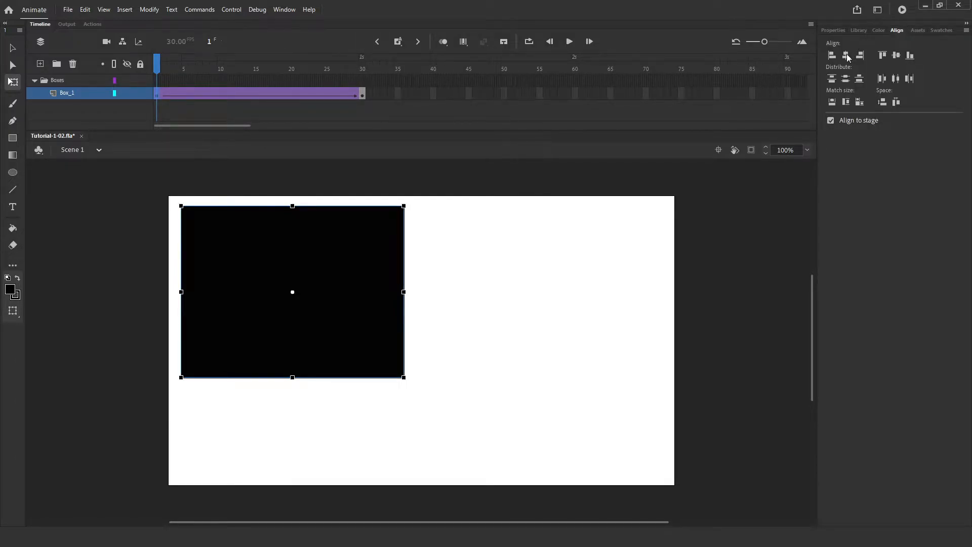
pyautogui.click(846, 56)
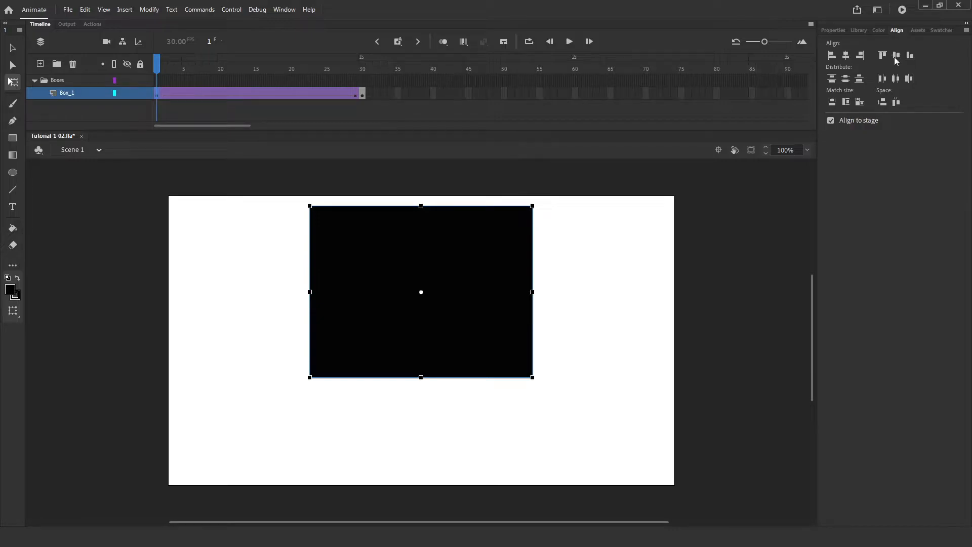
pyautogui.click(362, 94)
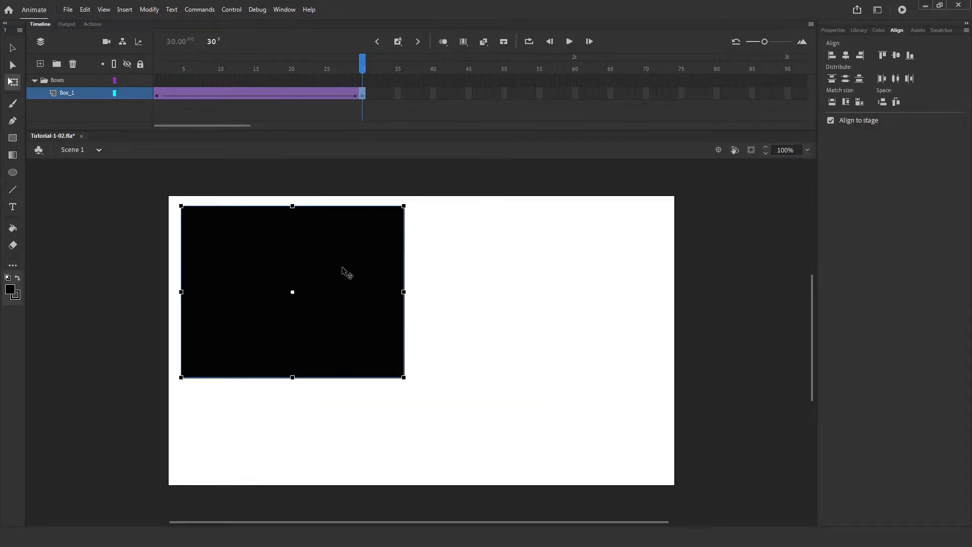
pyautogui.click(846, 55)
pyautogui.click(896, 55)
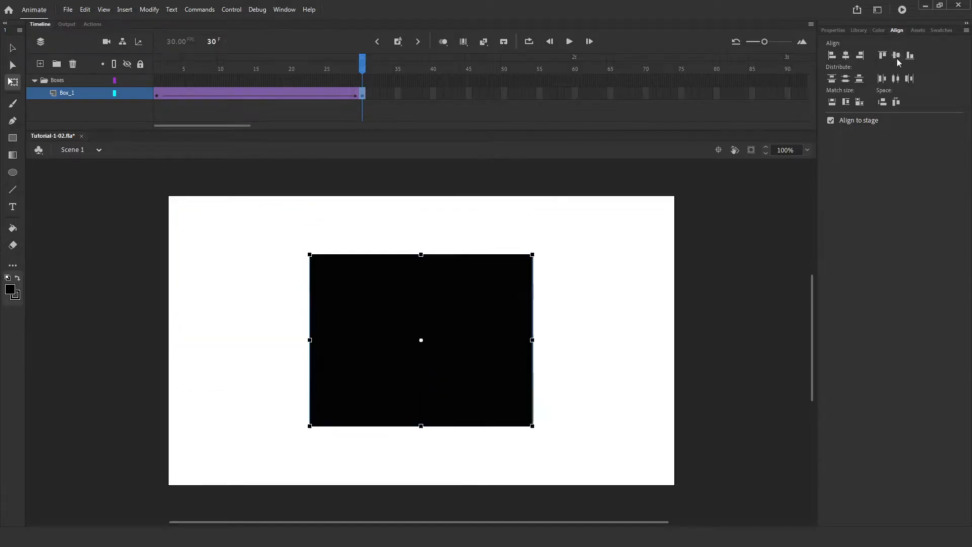
# - Add a Drop Shadow filter to the frame 30 box with Blur X and Y 112, distance 94 and angle 50°
pyautogui.click(835, 30)
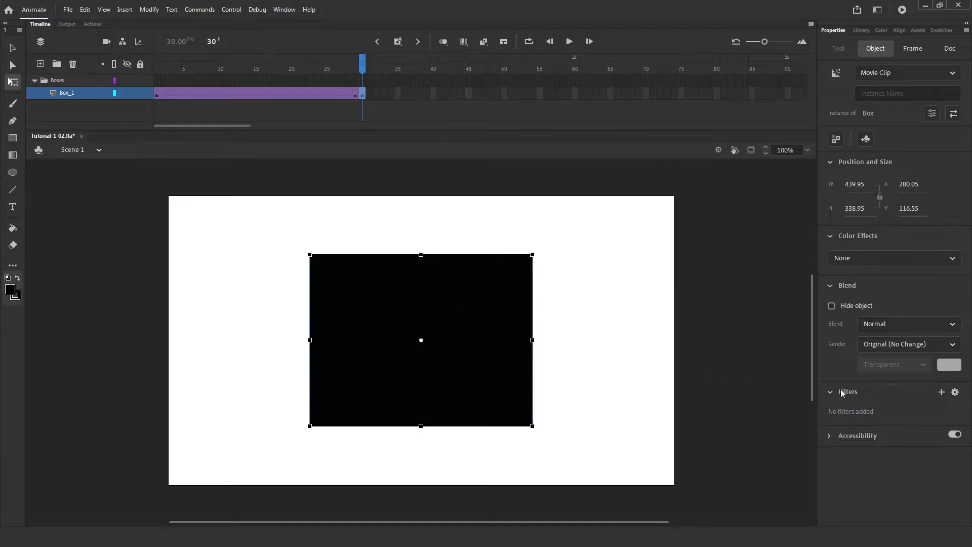
pyautogui.click(943, 396)
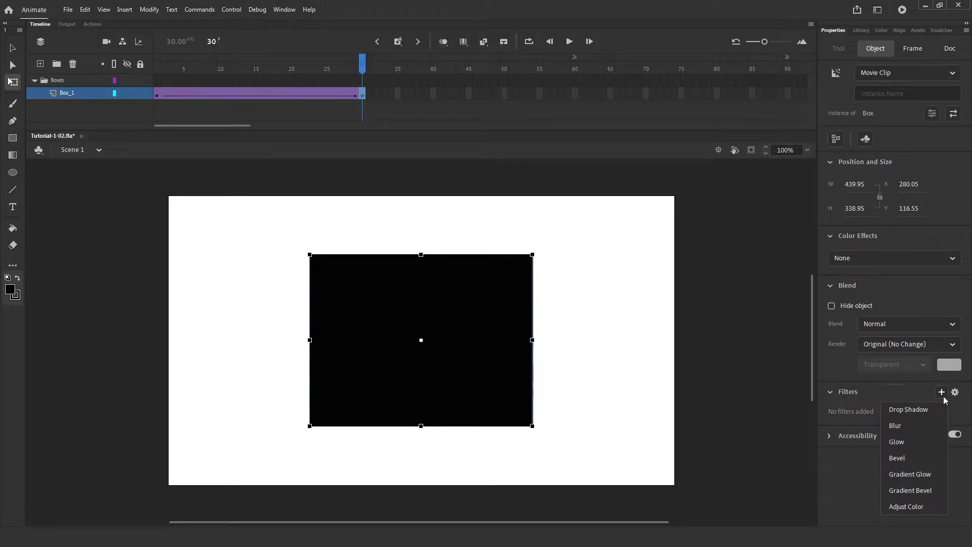
pyautogui.click(934, 410)
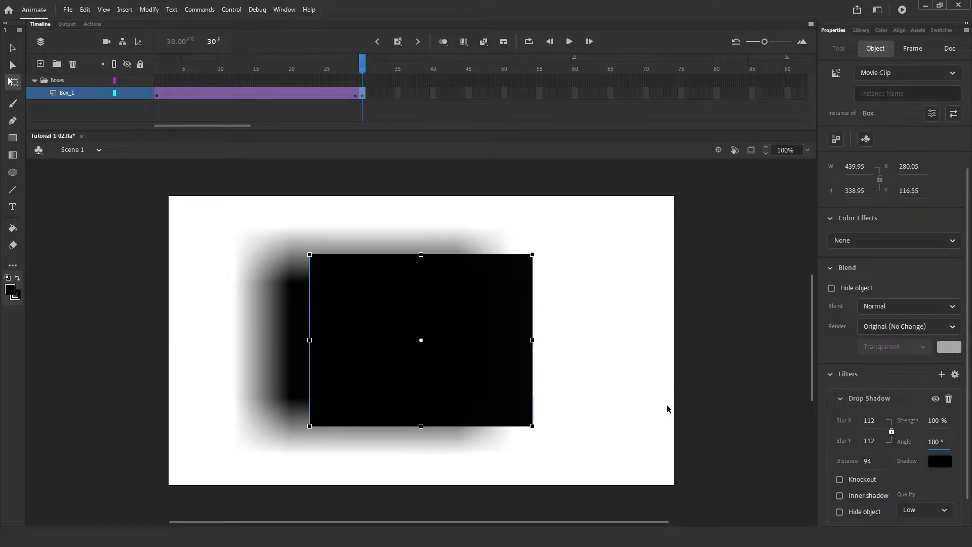
pyautogui.moveTo(933, 442); pyautogui.dragTo(863, 445)
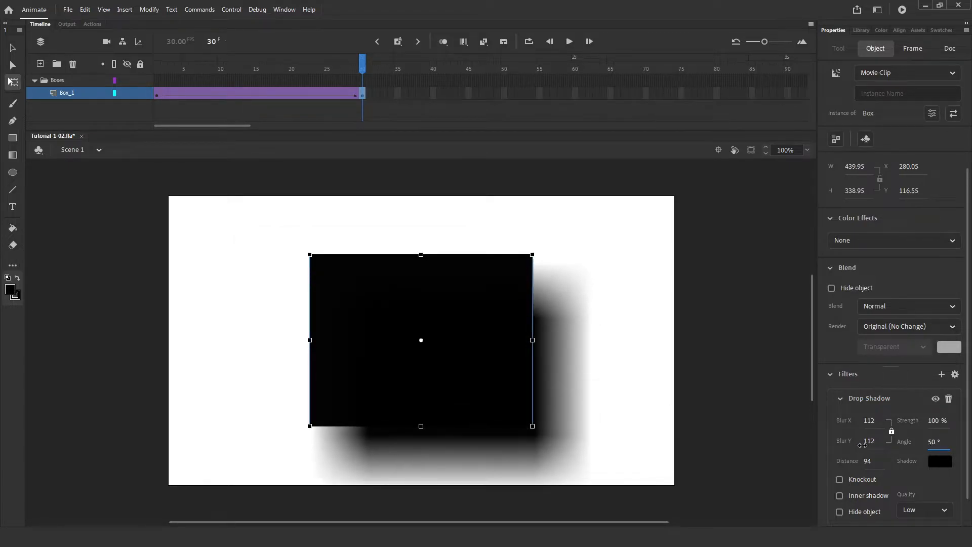
# - Unlink the drop shadow's blur values and set Blur X to 248 and Blur Y to 90
pyautogui.click(891, 431)
pyautogui.moveTo(869, 421); pyautogui.dragTo(964, 431)
pyautogui.moveTo(878, 441); pyautogui.dragTo(868, 445)
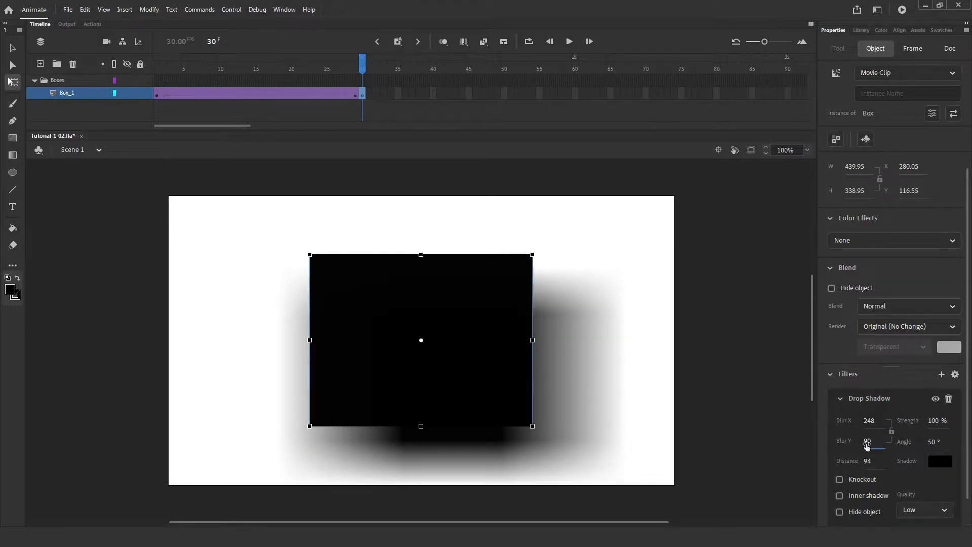
# - Relink the drop shadow's blur values, set Blur X and Y to 0, and set the distance to 74
pyautogui.click(892, 432)
pyautogui.moveTo(869, 421); pyautogui.dragTo(694, 450)
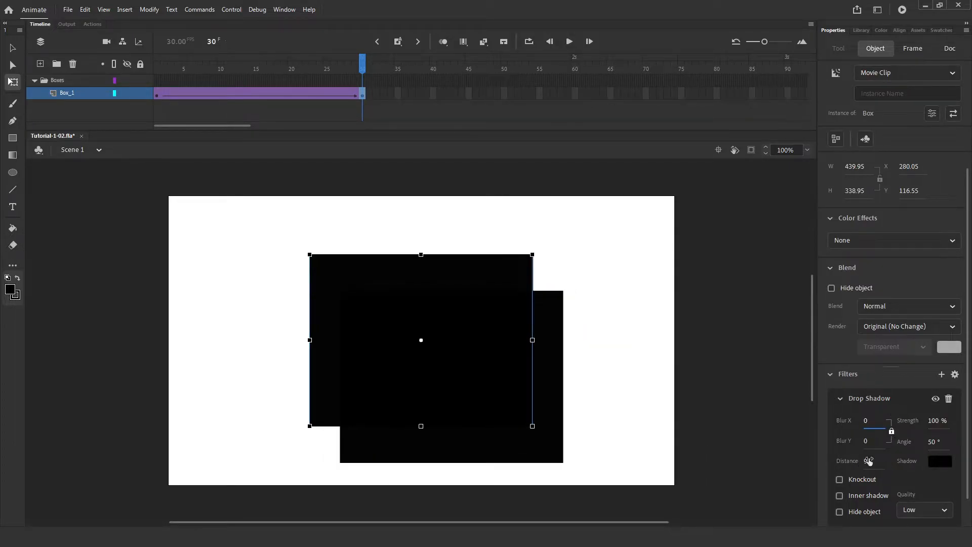
pyautogui.moveTo(869, 464)
pyautogui.mouseDown()
pyautogui.moveTo(895, 465)
pyautogui.moveTo(734, 455)
pyautogui.moveTo(962, 481)
pyautogui.moveTo(883, 475)
pyautogui.mouseUp()
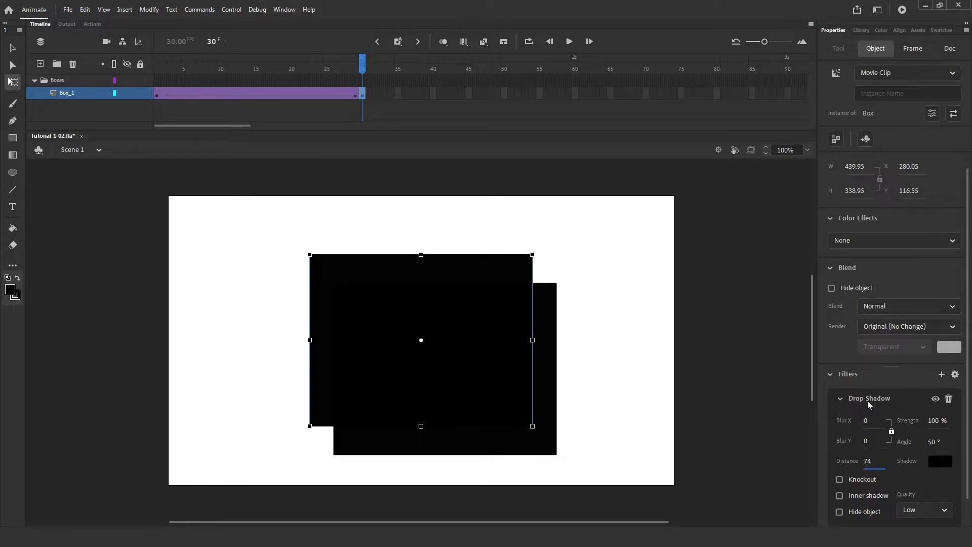
# - Switch the frame 30 box's Drop Shadow filter off and on again, and delete the filter
pyautogui.click(936, 400)
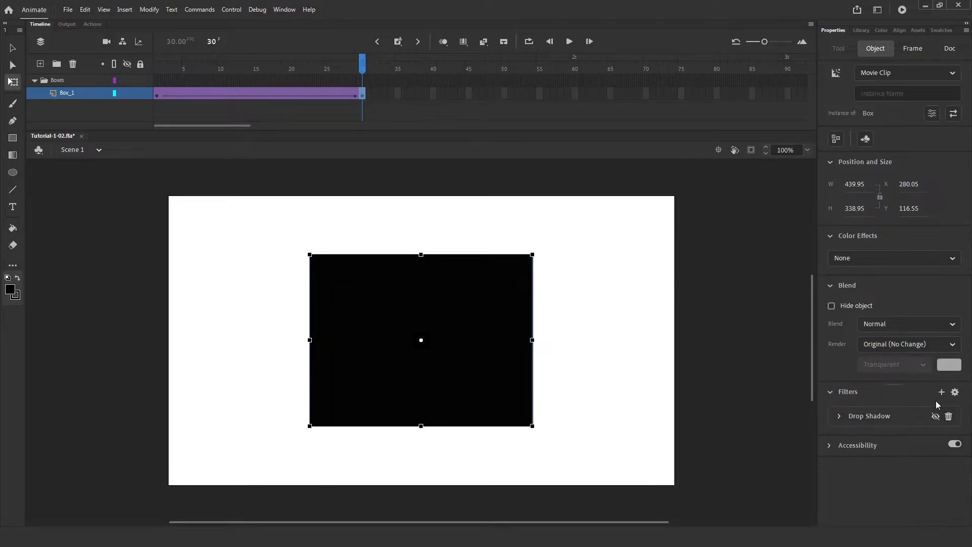
pyautogui.click(936, 401)
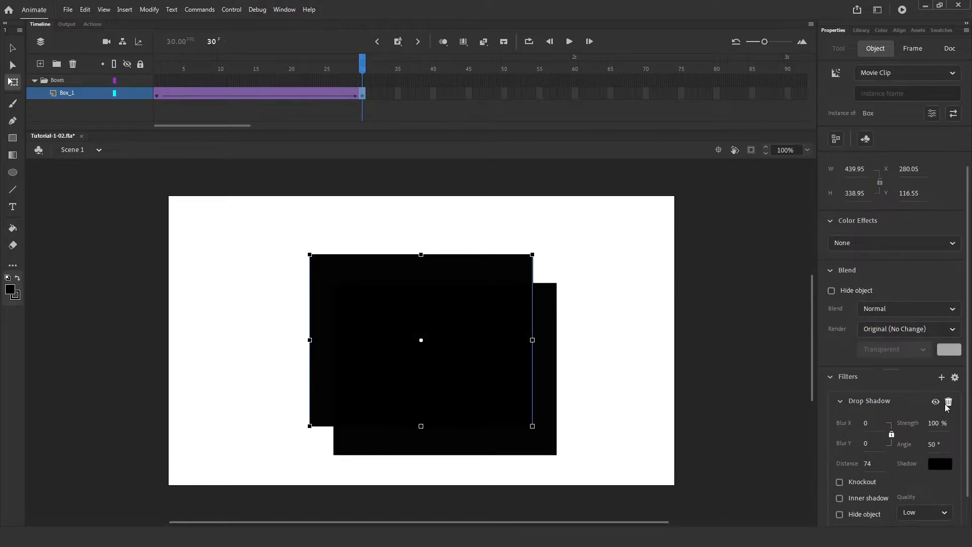
pyautogui.click(949, 402)
# - Add a Blur filter to the frame 30 box with Blur X and Y 255 and High quality, and scrub through the tween
pyautogui.click(942, 393)
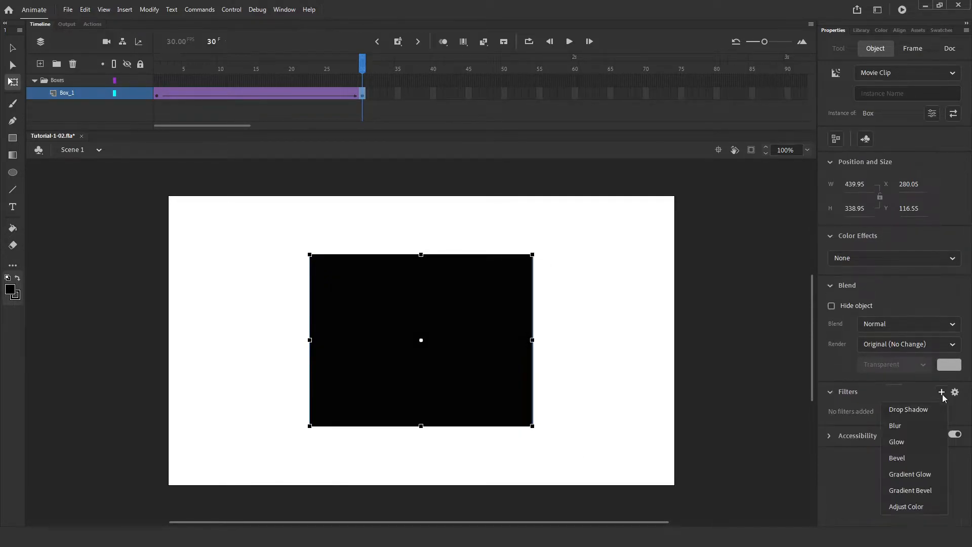
pyautogui.click(920, 431)
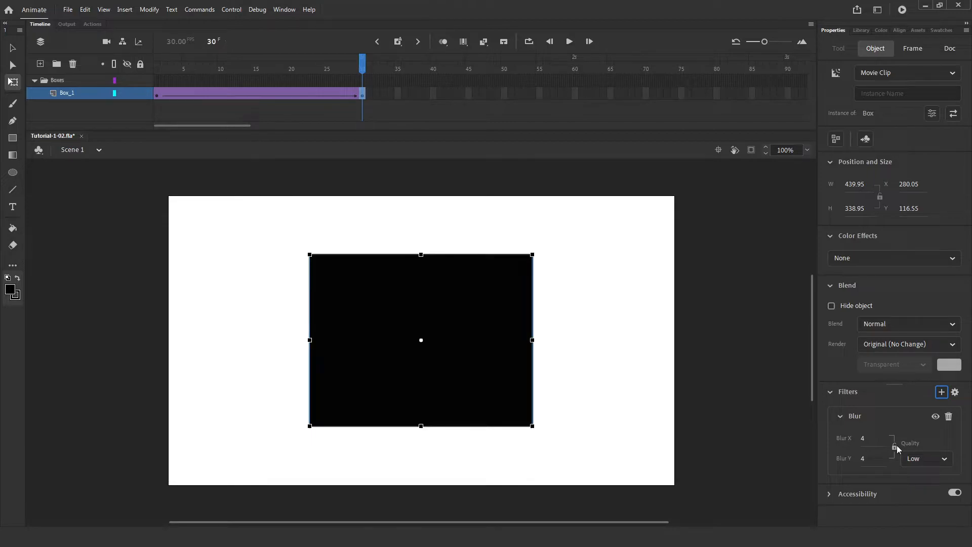
pyautogui.moveTo(862, 438); pyautogui.dragTo(802, 441)
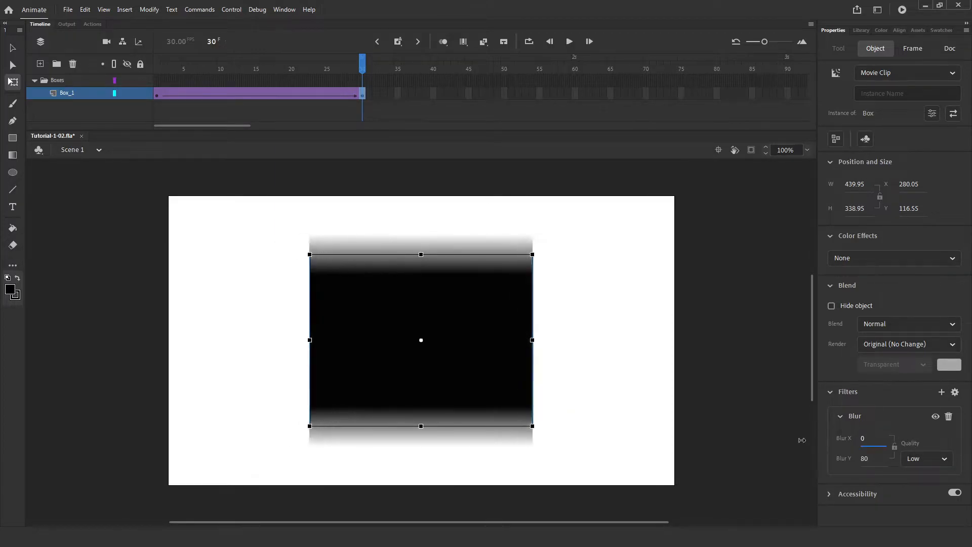
pyautogui.moveTo(864, 458); pyautogui.dragTo(813, 459)
pyautogui.click(934, 460)
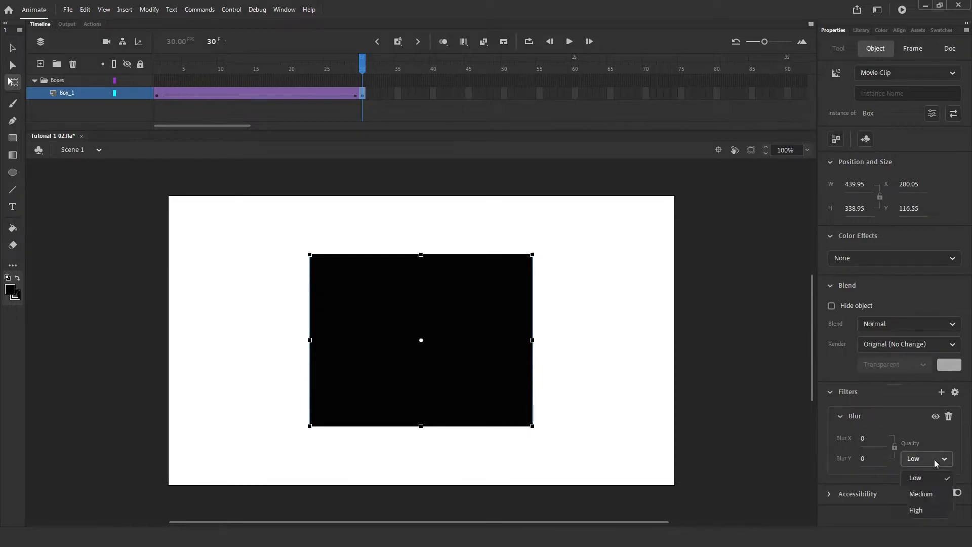
pyautogui.click(931, 507)
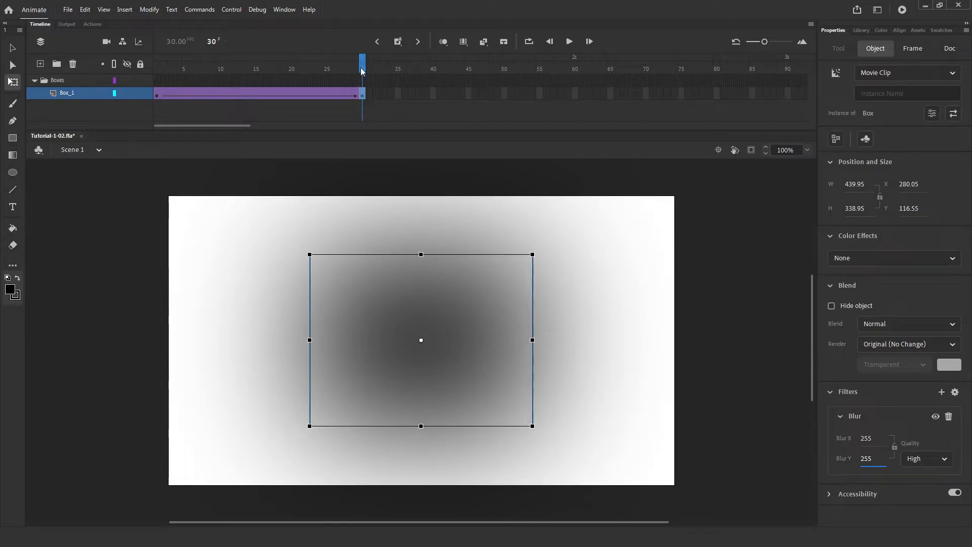
pyautogui.click(157, 66)
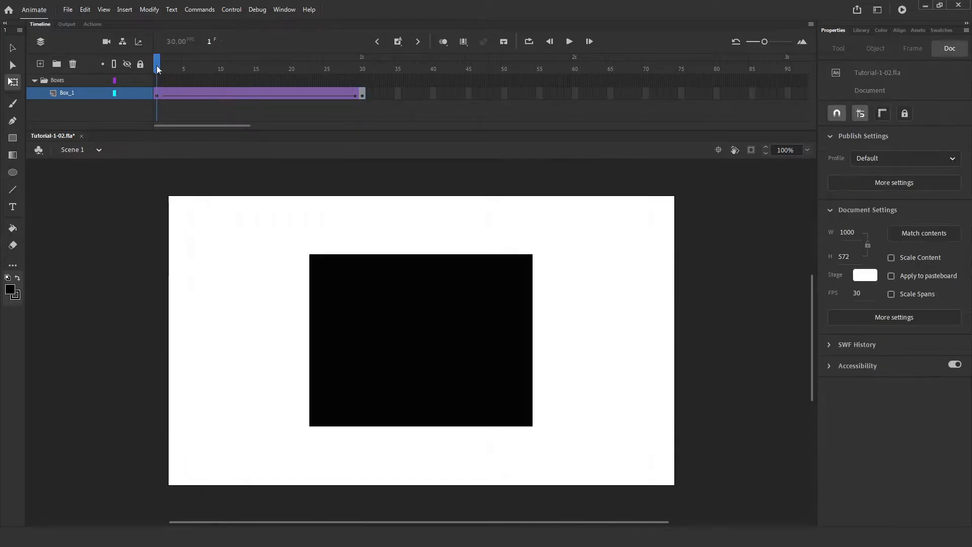
pyautogui.moveTo(157, 69); pyautogui.dragTo(388, 79)
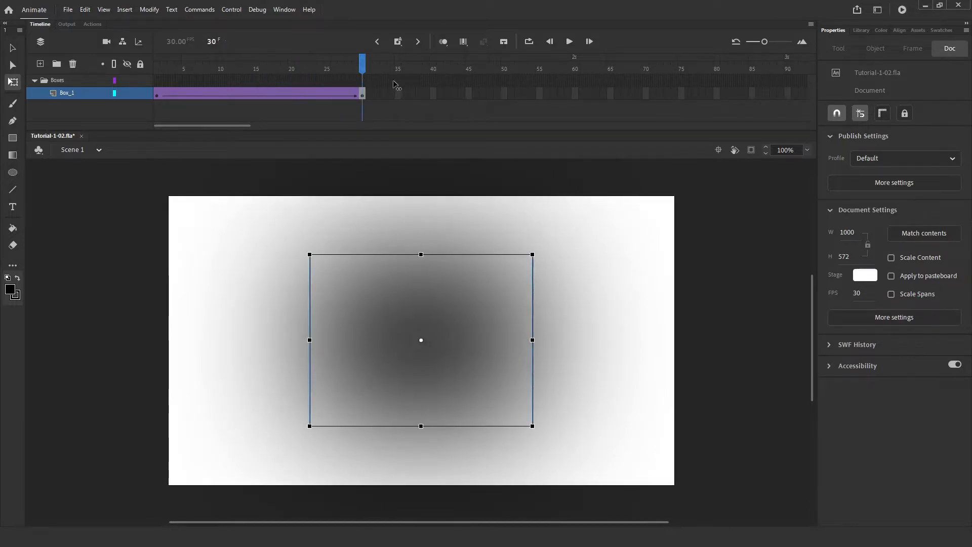
# - Insert a keyframe at frame 16 of the Box_1 tween and move it to frame 25
pyautogui.click(264, 97)
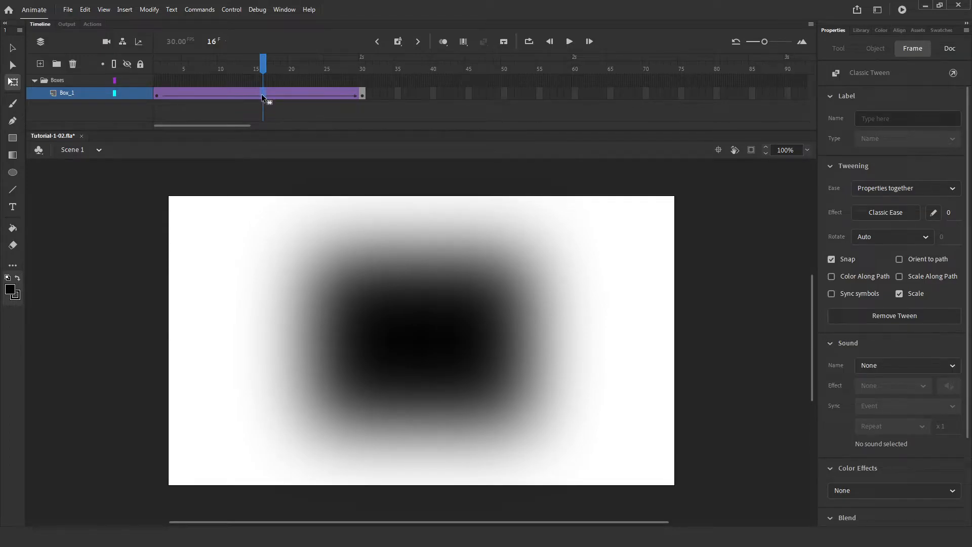
pyautogui.rightClick(263, 95)
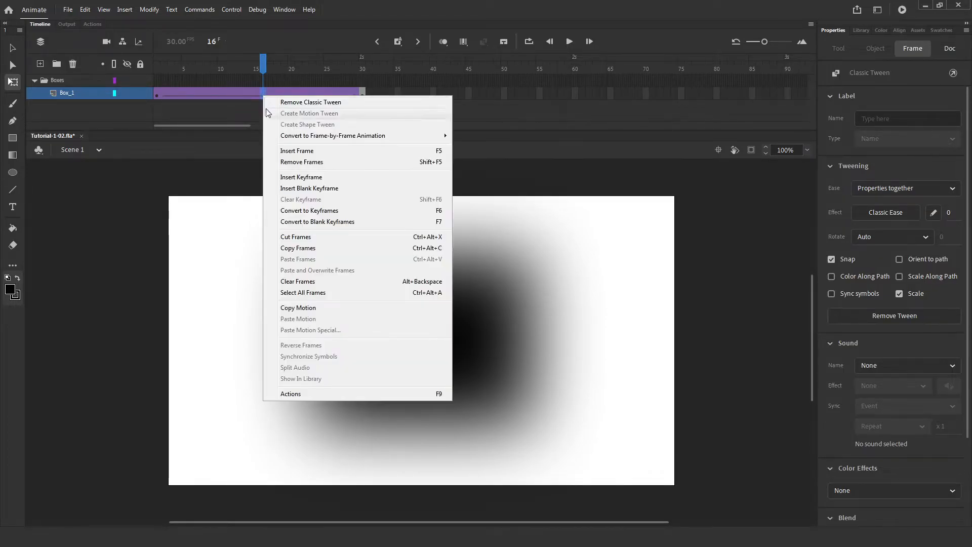
pyautogui.click(289, 178)
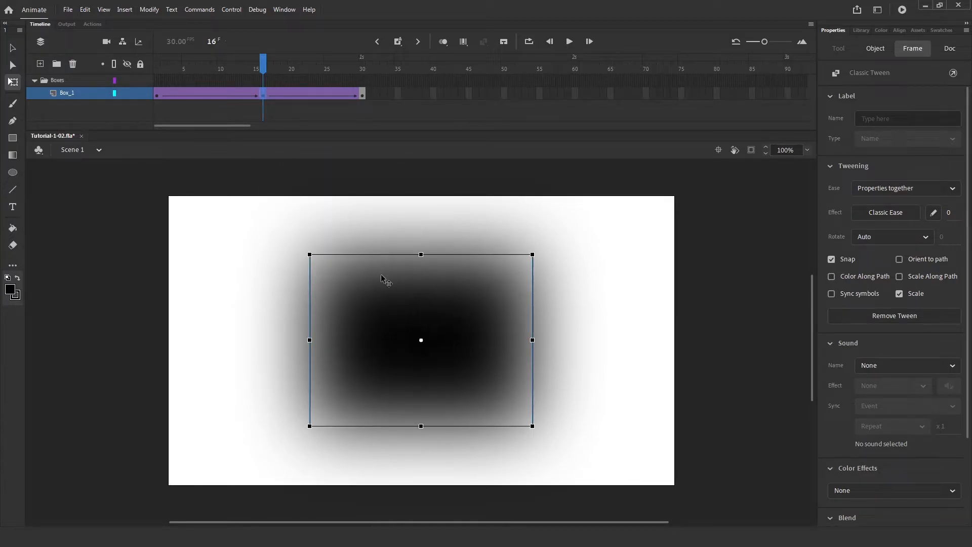
pyautogui.click(404, 284)
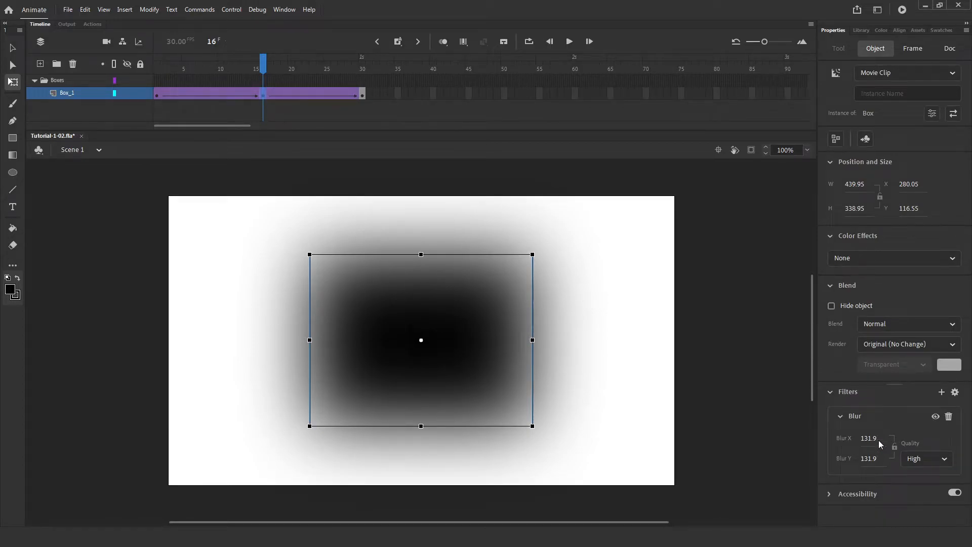
pyautogui.moveTo(263, 95); pyautogui.dragTo(328, 93)
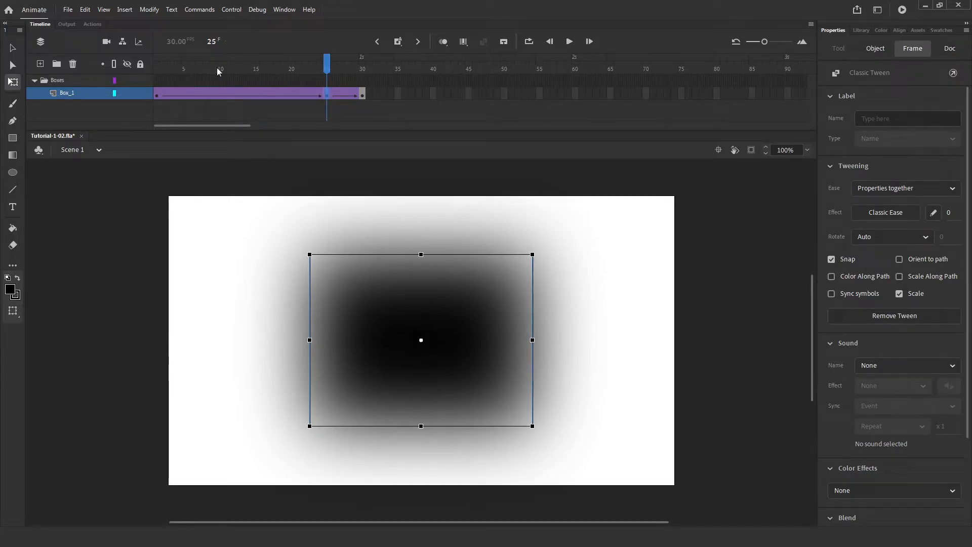
# - Play the animation from frame 1, and clear the frame 25 keyframe on Box_1
pyautogui.click(156, 70)
pyautogui.press('Return')
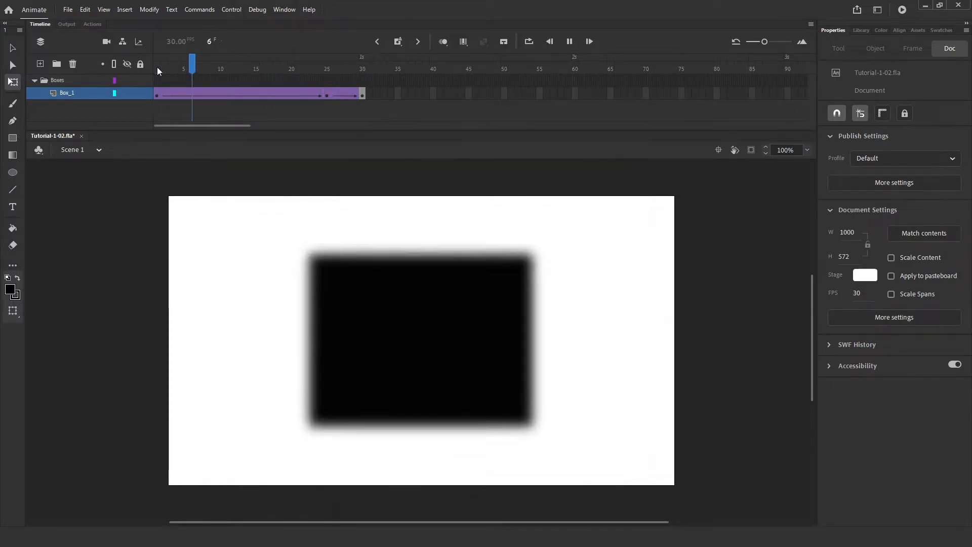
pyautogui.click(327, 95)
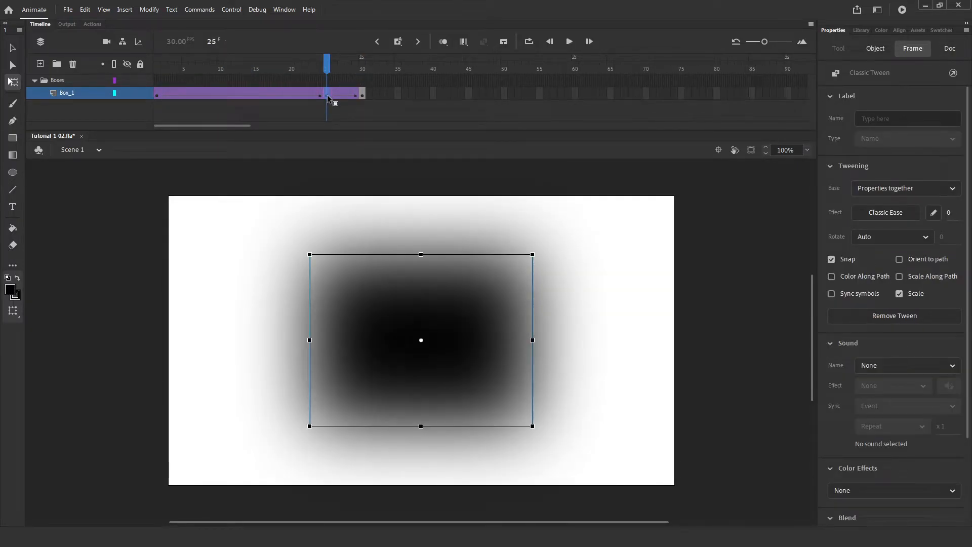
pyautogui.rightClick(328, 95)
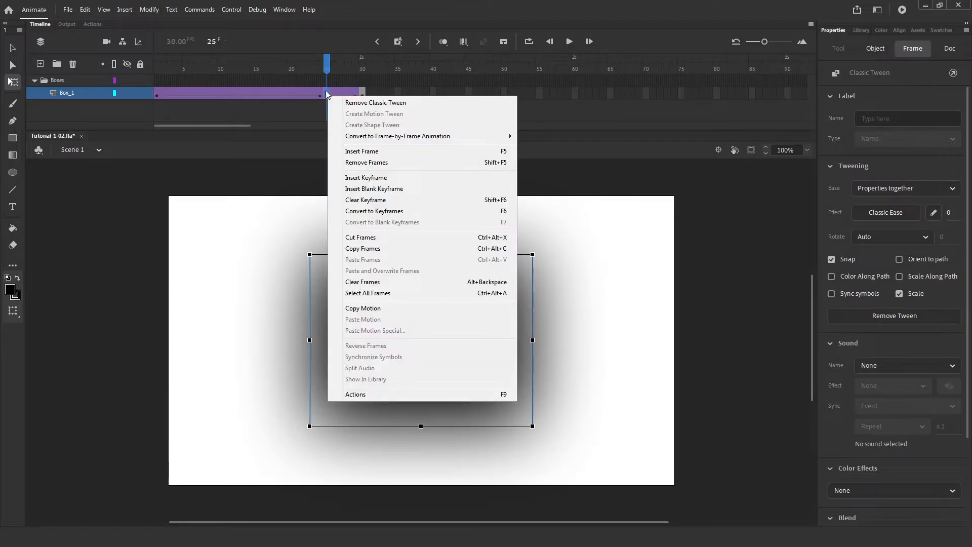
pyautogui.click(356, 201)
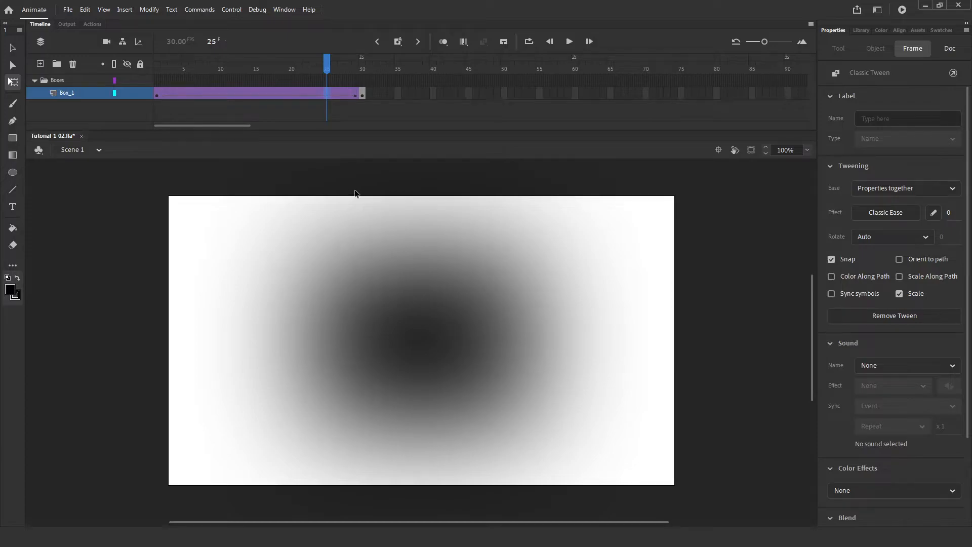
# - Remove the Blur filter from the frame 30 box and shift the box horizontally to about X 539
pyautogui.click(362, 96)
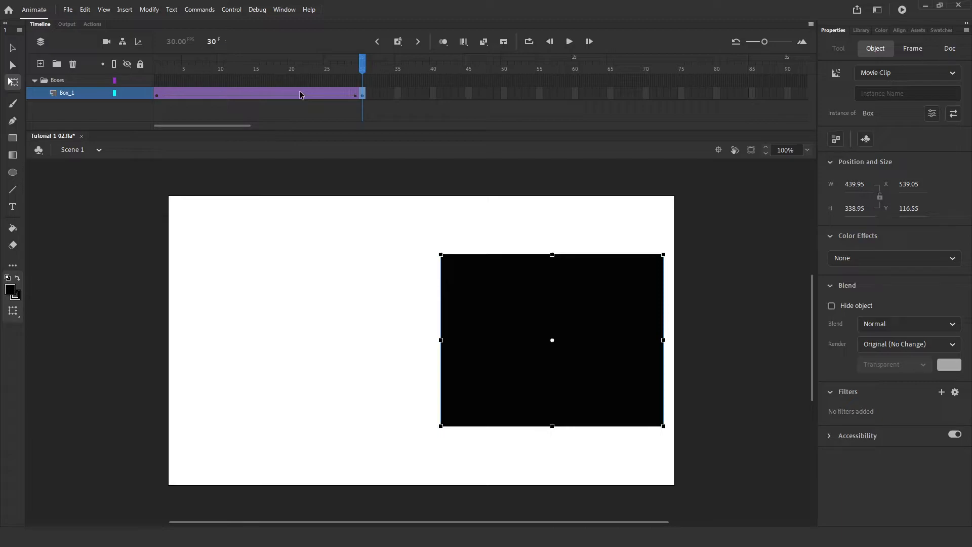
pyautogui.press('Return')
# - Insert a keyframe at frame 28 of Box_1, move it to frame 23, and return the playhead to frame 1
pyautogui.click(320, 94)
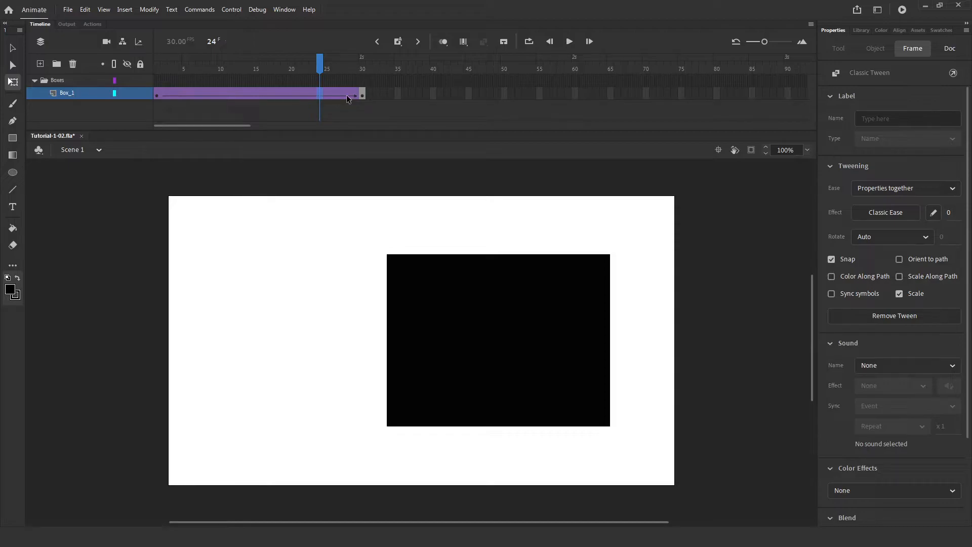
pyautogui.click(348, 98)
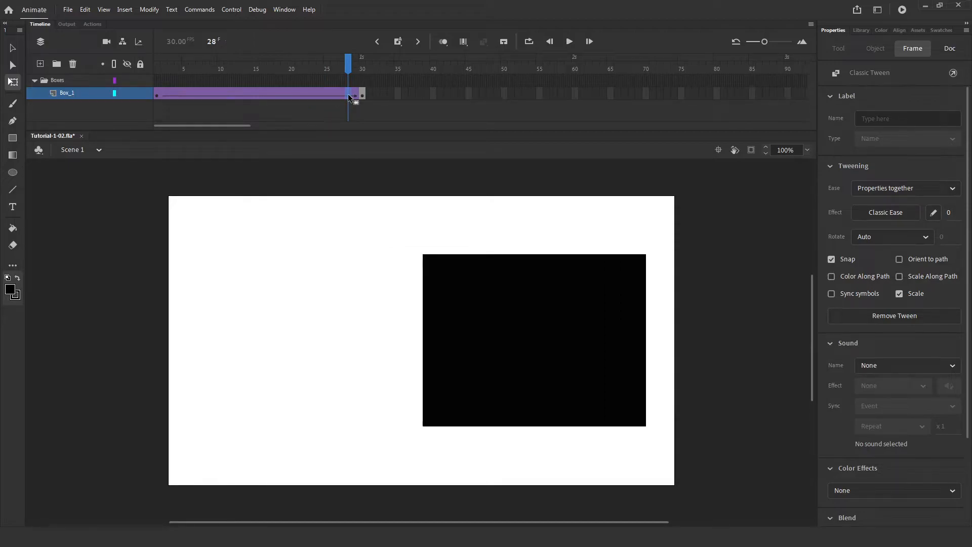
pyautogui.click(349, 97)
pyautogui.moveTo(350, 97); pyautogui.dragTo(313, 98)
pyautogui.moveTo(314, 71); pyautogui.dragTo(133, 81)
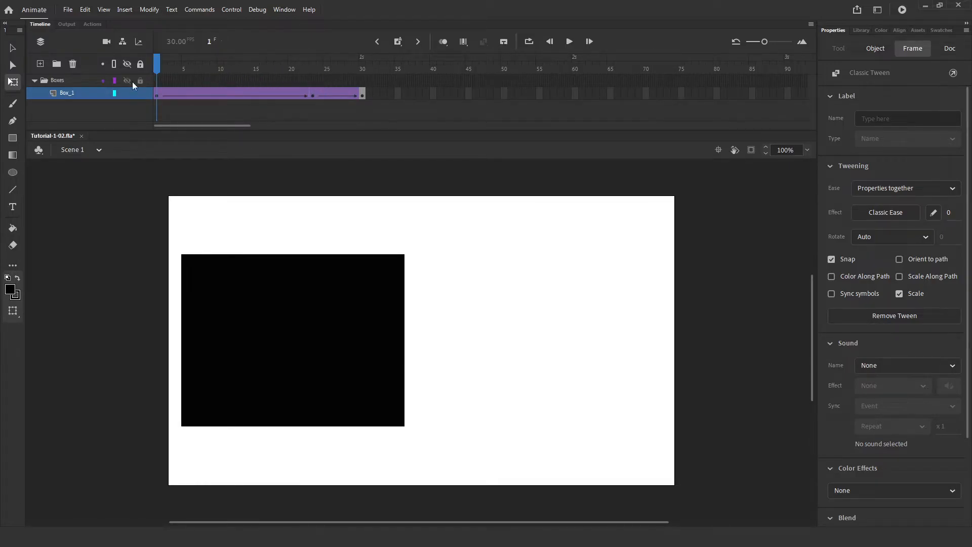
# - Add a Box_1 keyframe at frame 3 and move it to frame 6, and shift the frame 23 keyframe to frame 25
pyautogui.click(171, 96)
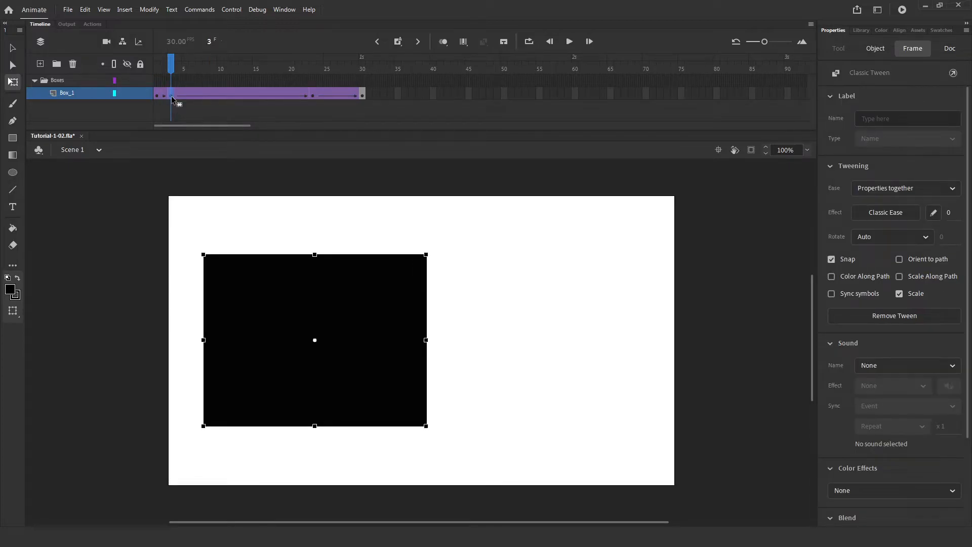
pyautogui.click(192, 95)
pyautogui.moveTo(157, 67); pyautogui.dragTo(363, 97)
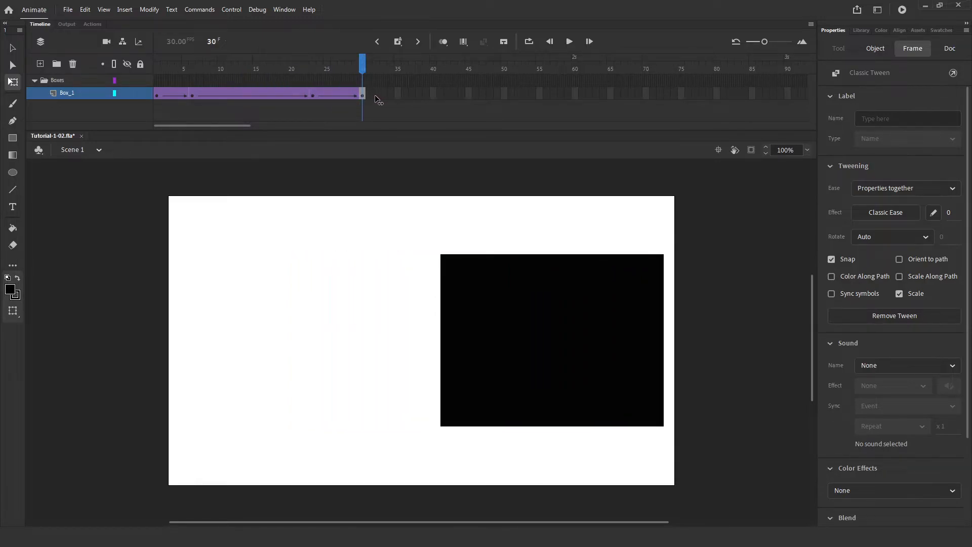
pyautogui.press('Return')
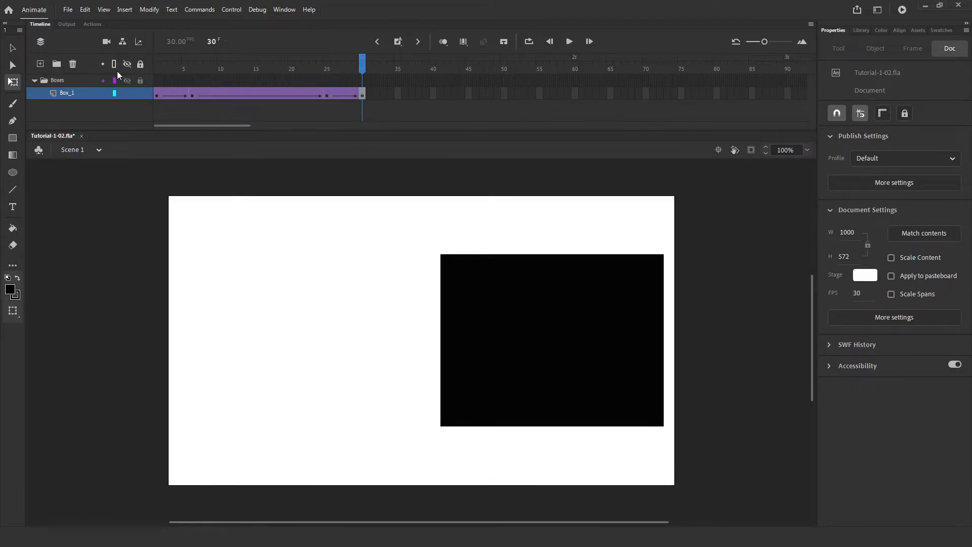
# - Extend the Box_1 animation past frame 30 with keyframes at frames 34 and 37
pyautogui.click(364, 95)
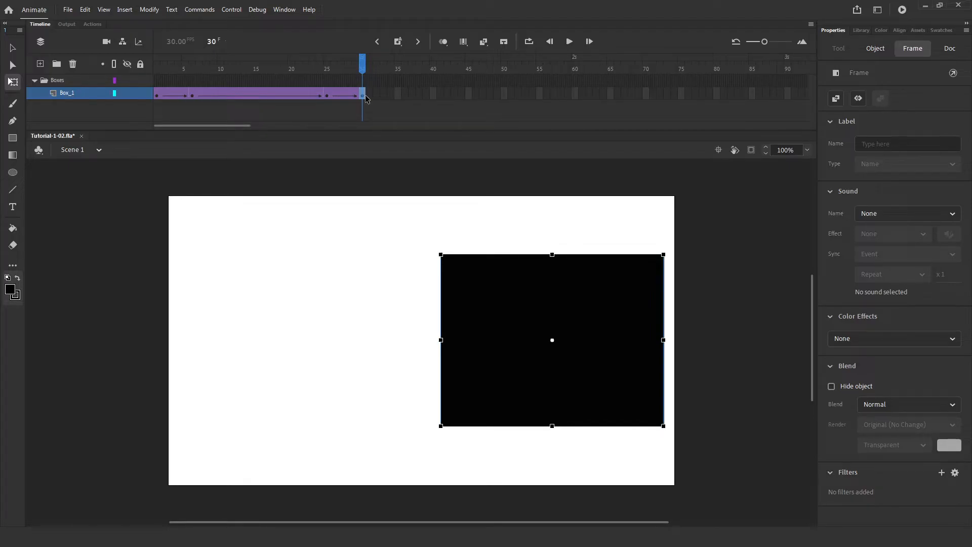
pyautogui.click(369, 94)
pyautogui.hotkey('ctrl', 'z')
pyautogui.press('F6')
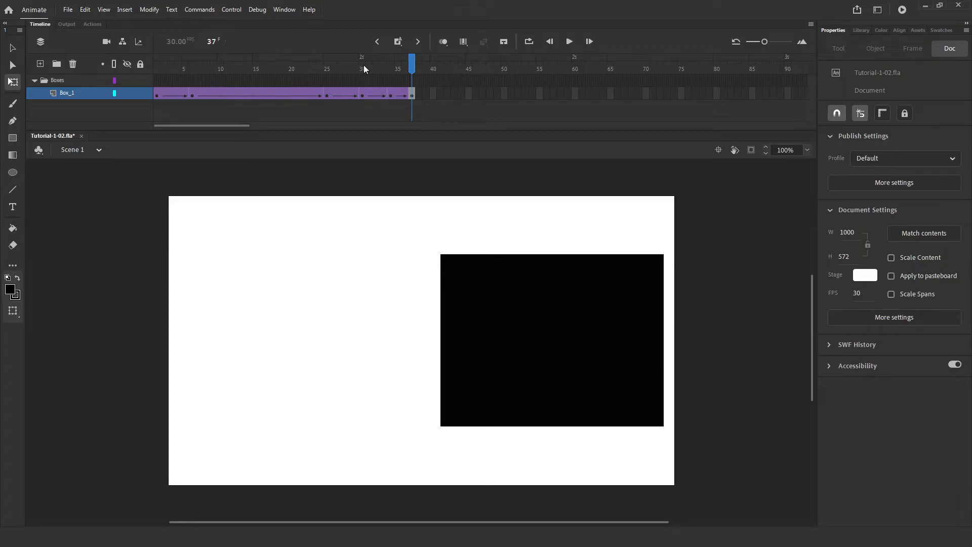
# - Insert a keyframe at frame 14 of Box_1 and give its box a Blur filter with Blur X 31
pyautogui.click(250, 93)
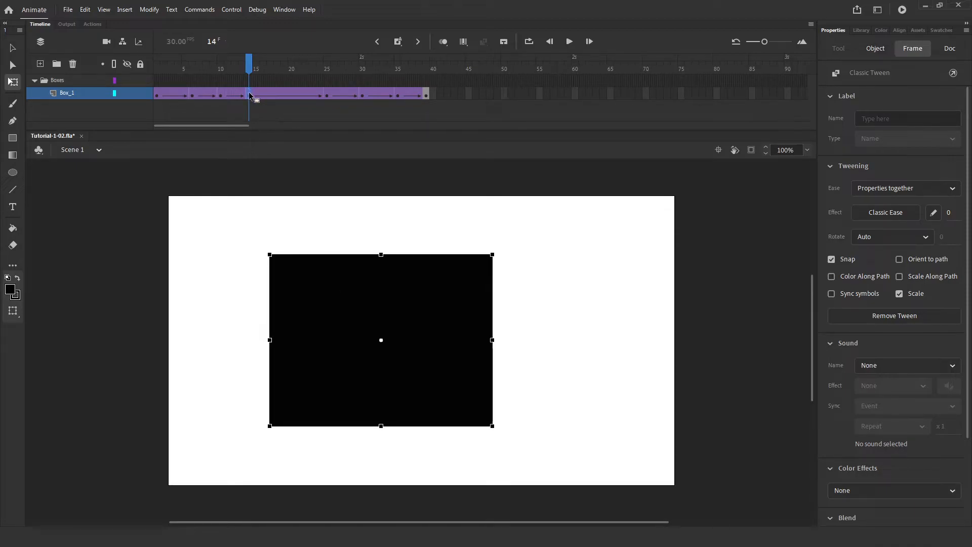
pyautogui.click(374, 258)
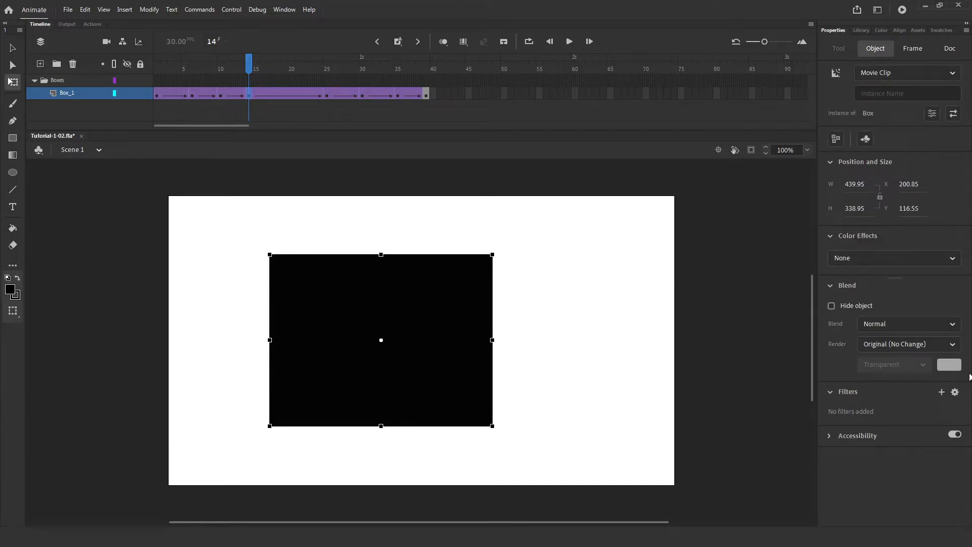
pyautogui.click(943, 393)
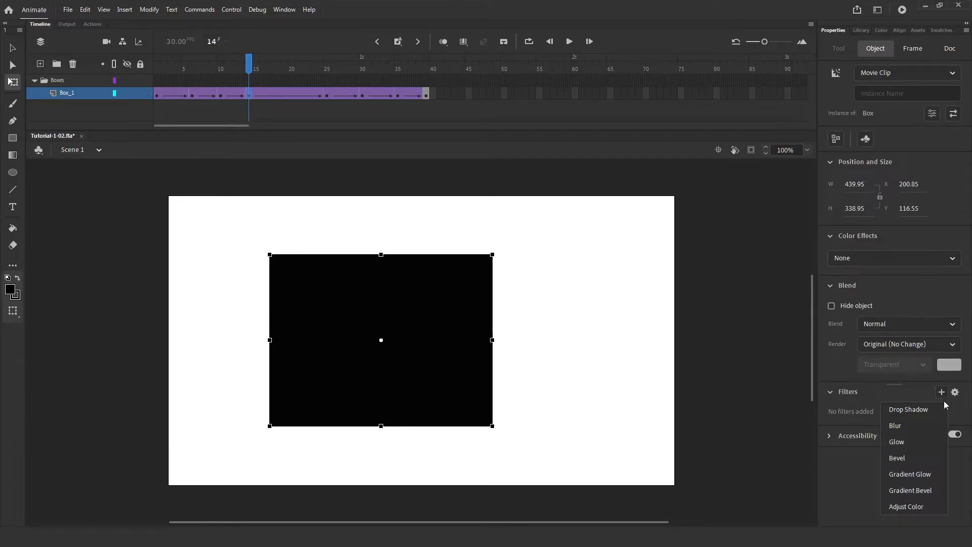
pyautogui.click(905, 427)
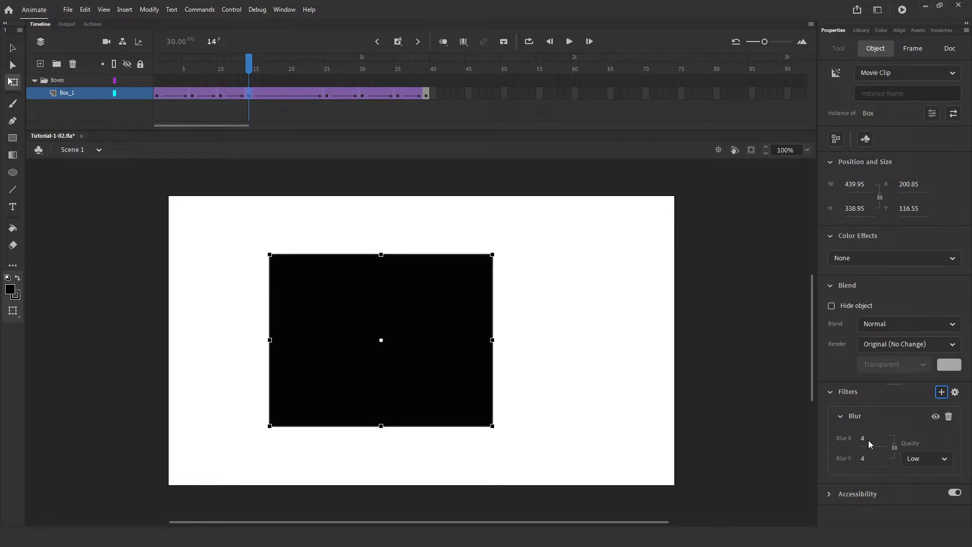
pyautogui.moveTo(864, 439); pyautogui.dragTo(876, 434)
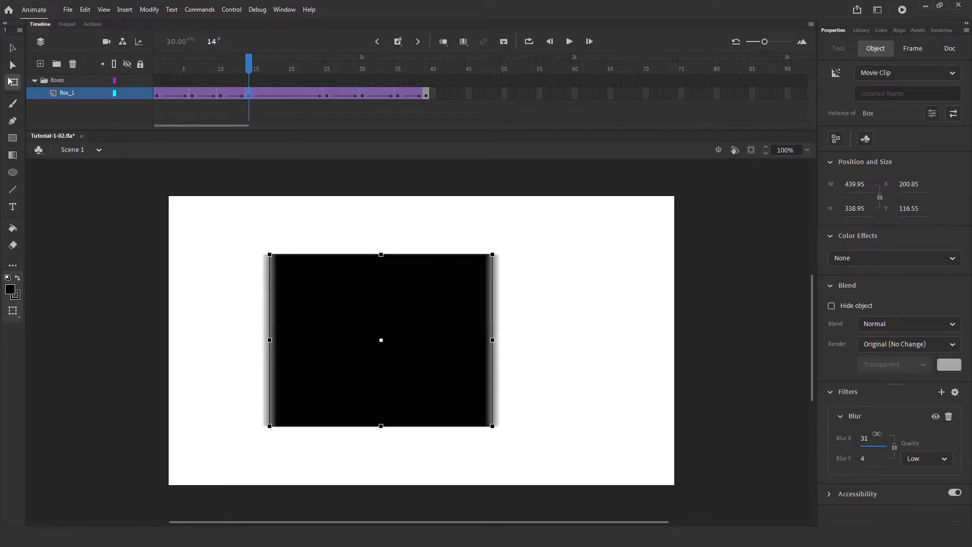
# - Add a Blur filter to the box at the frame 25 keyframe of Box_1
pyautogui.click(327, 93)
pyautogui.click(516, 302)
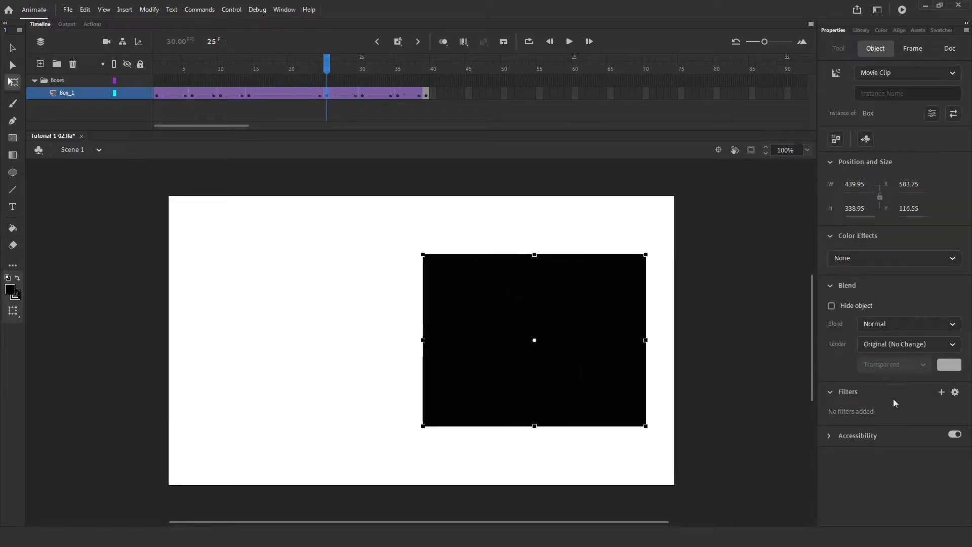
pyautogui.click(942, 393)
pyautogui.click(895, 426)
# - Enable editing of multiple frames across frames 1 to 39 and select every box instance on the stage
pyautogui.click(334, 64)
pyautogui.moveTo(334, 64); pyautogui.dragTo(413, 99)
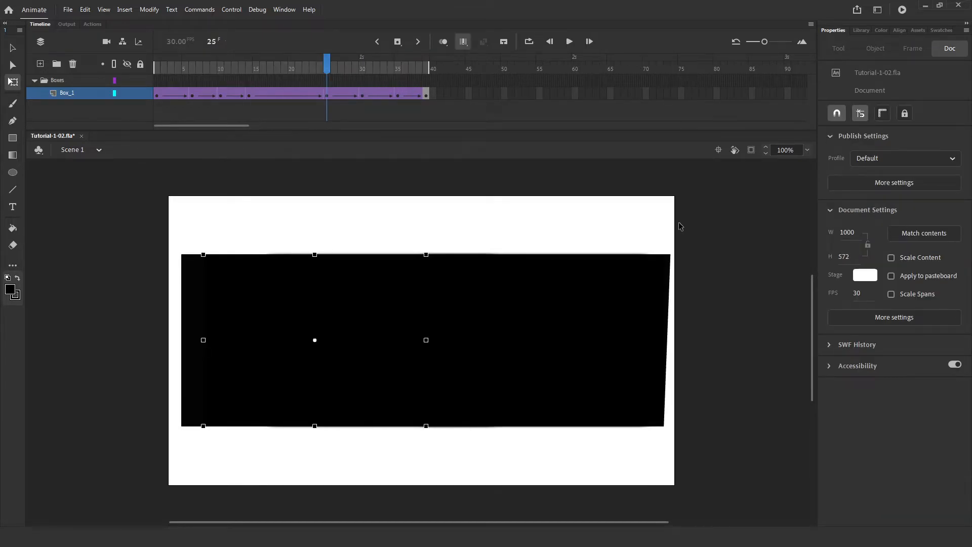
pyautogui.click(681, 226)
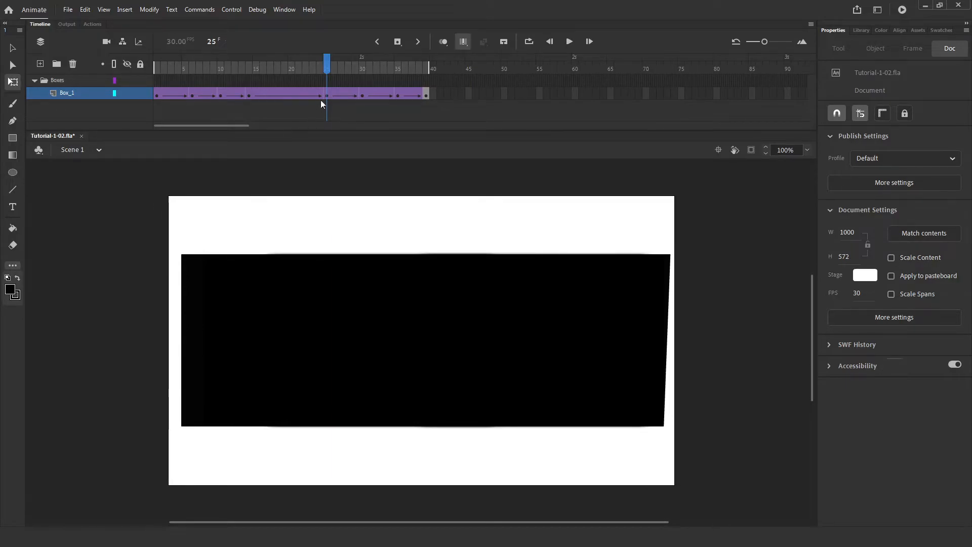
pyautogui.moveTo(429, 67)
pyautogui.mouseDown()
pyautogui.moveTo(333, 75)
pyautogui.moveTo(429, 76)
pyautogui.mouseUp()
pyautogui.moveTo(106, 179); pyautogui.dragTo(738, 477)
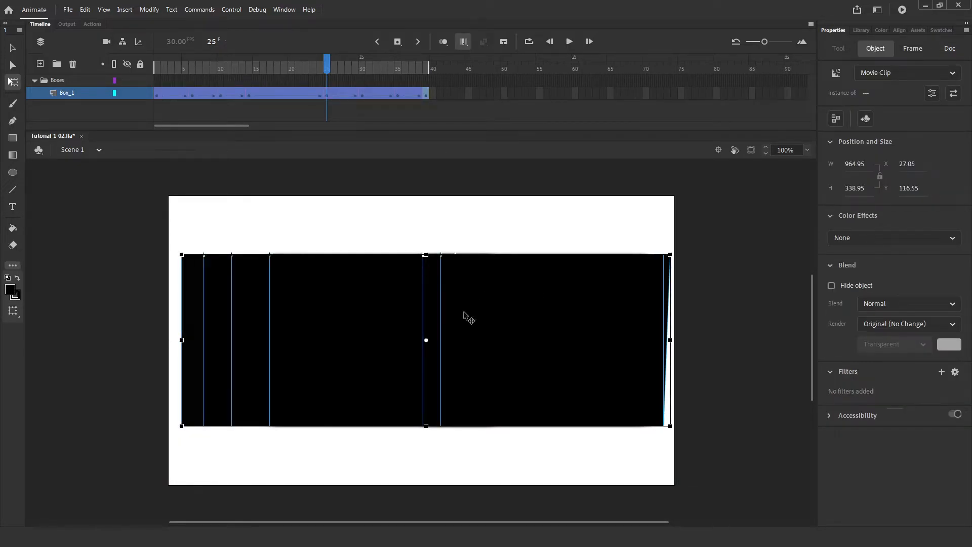
# - Try to add a Blur filter to all selected boxes, decline overriding existing filters, and turn off multiple-frame editing
pyautogui.click(942, 372)
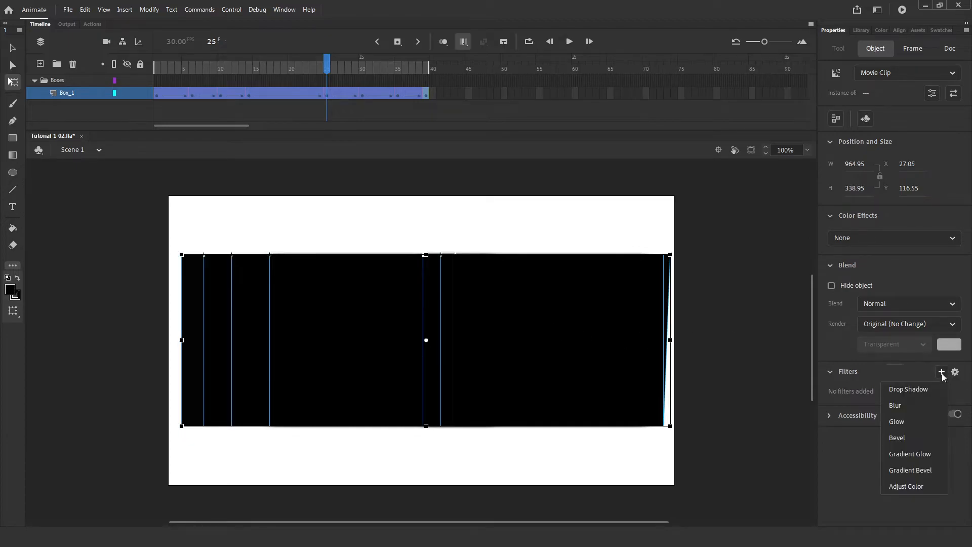
pyautogui.click(900, 405)
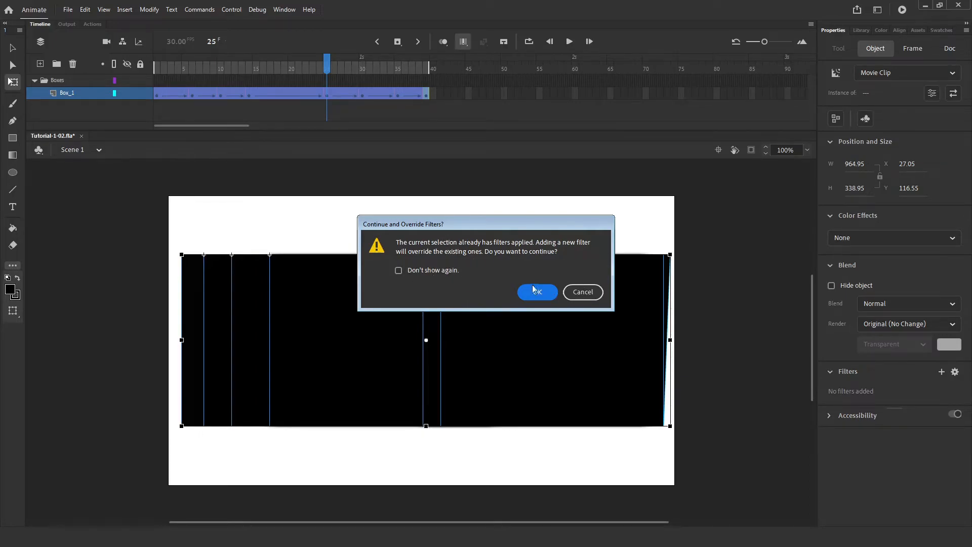
pyautogui.click(583, 293)
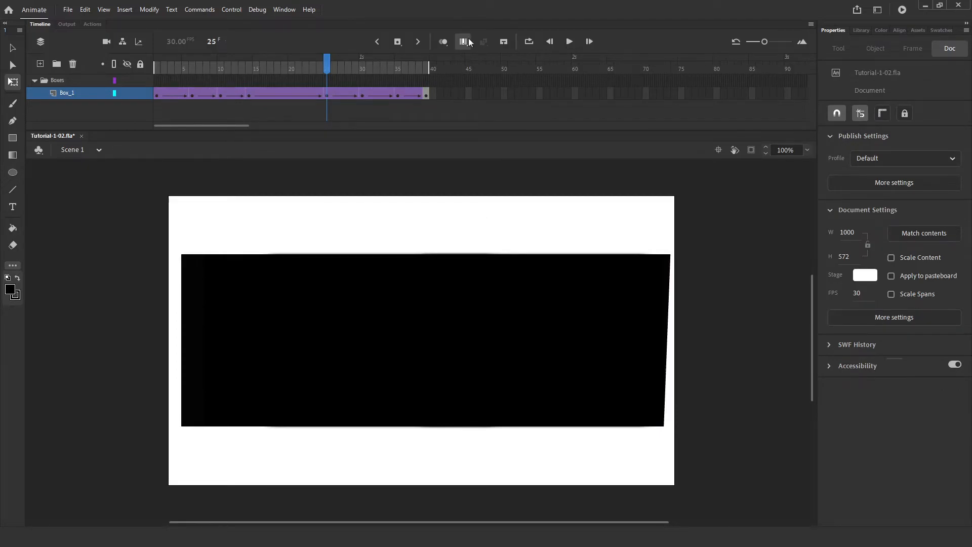
pyautogui.click(467, 42)
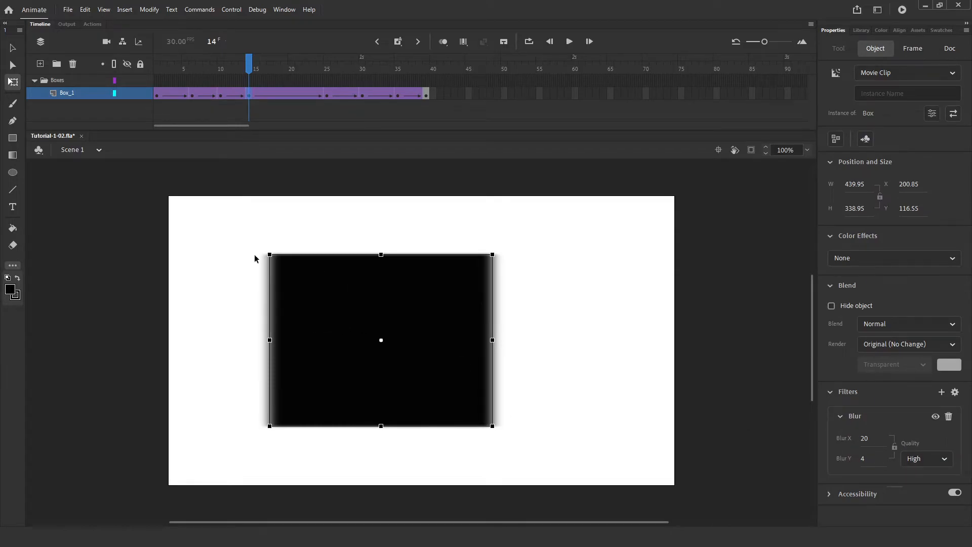
# - Add a Blur filter with Blur X 13 to the box at frame 10 of Box_1
pyautogui.click(222, 96)
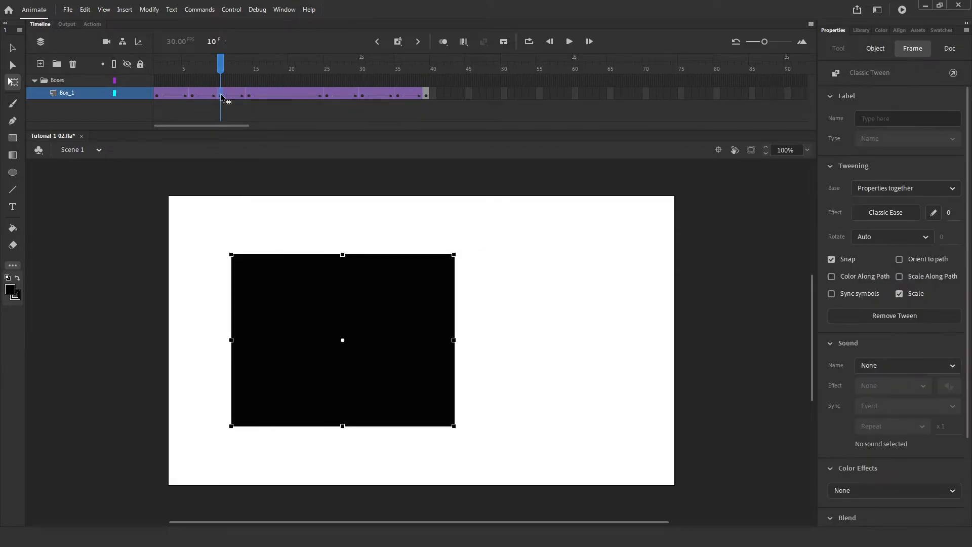
pyautogui.click(341, 317)
pyautogui.click(941, 392)
pyautogui.click(914, 426)
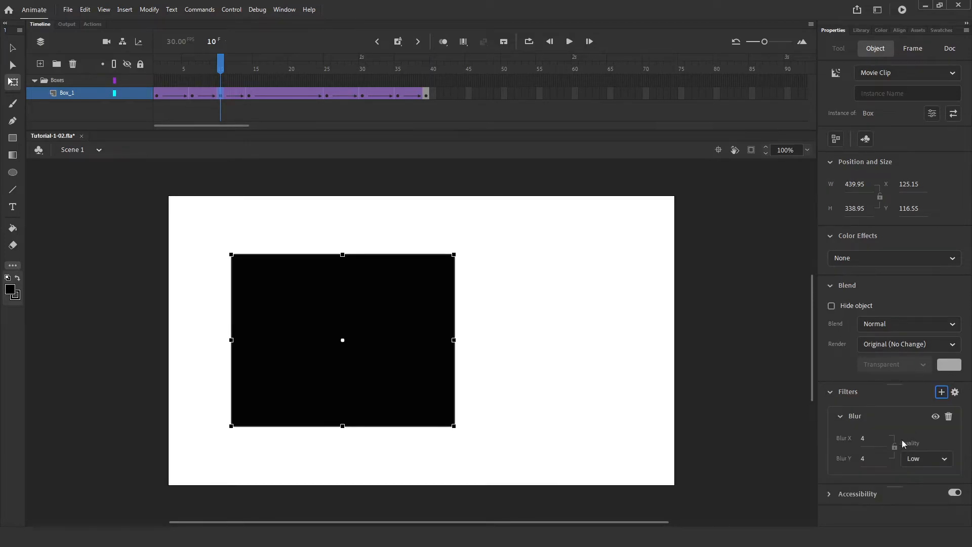
pyautogui.click(864, 440)
pyautogui.write('13')
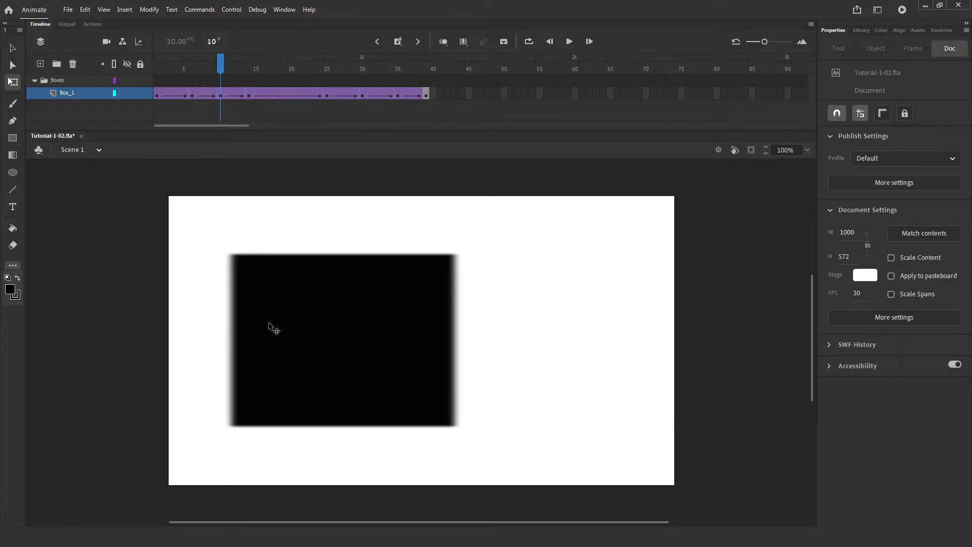
# - Add a Blur filter to the box at frame 6 of Box_1 and play back the animation
pyautogui.click(193, 95)
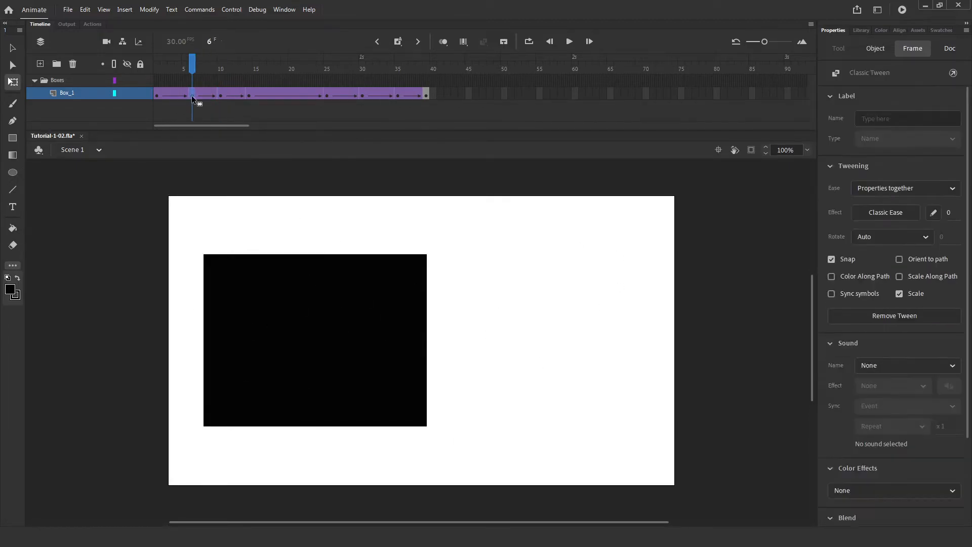
pyautogui.click(352, 333)
pyautogui.click(942, 392)
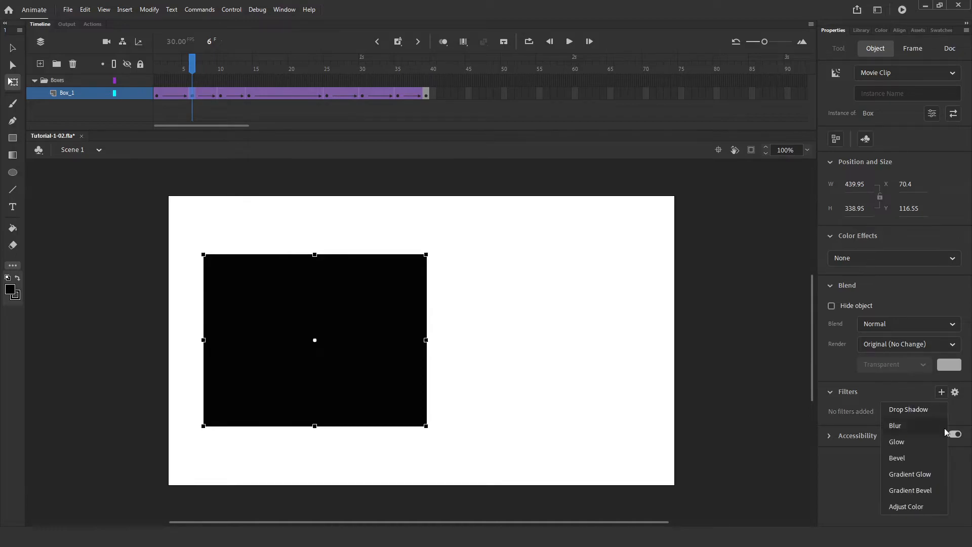
pyautogui.click(917, 429)
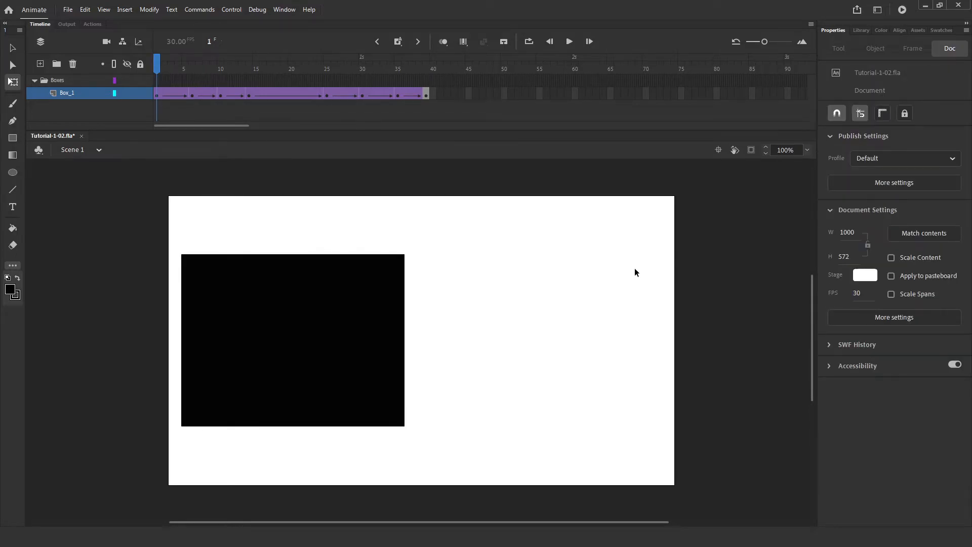
pyautogui.press('Return')
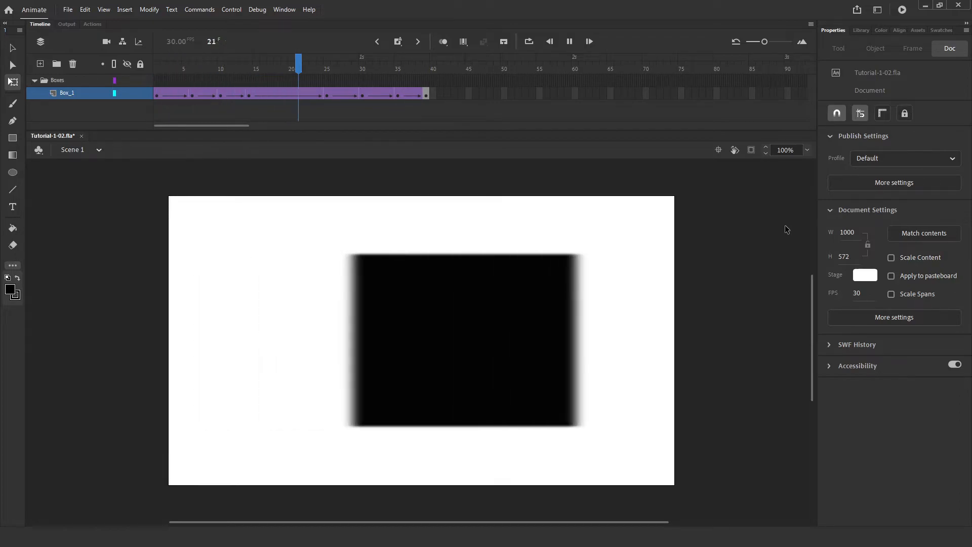
pyautogui.press('Return')
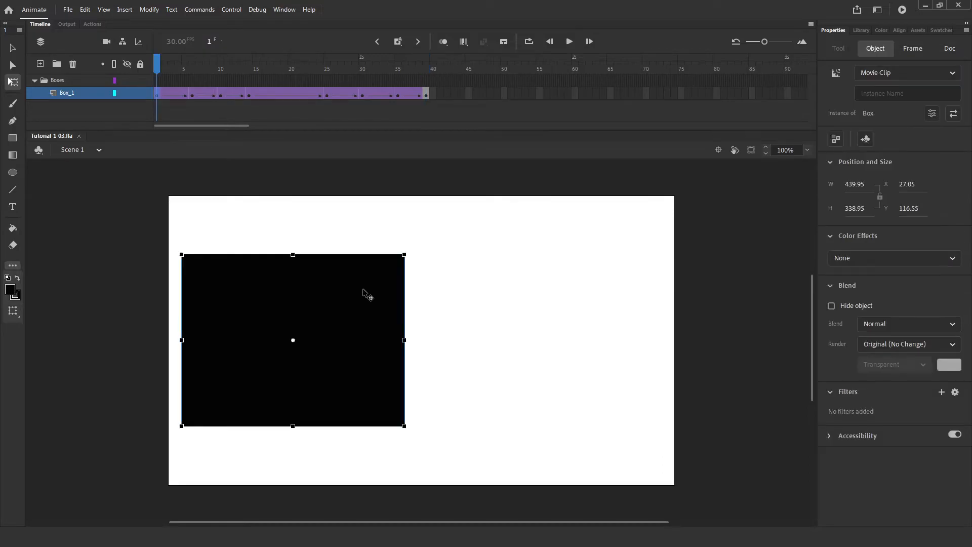
# - Open the Box symbol for editing, inspect the shape inside it, and return to Scene 1
pyautogui.doubleClick(363, 293)
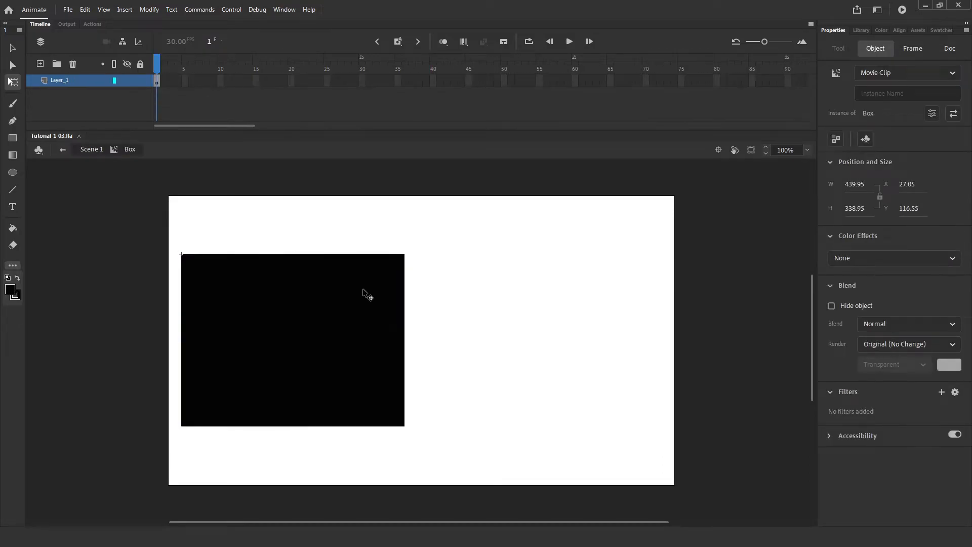
pyautogui.click(365, 292)
pyautogui.click(442, 246)
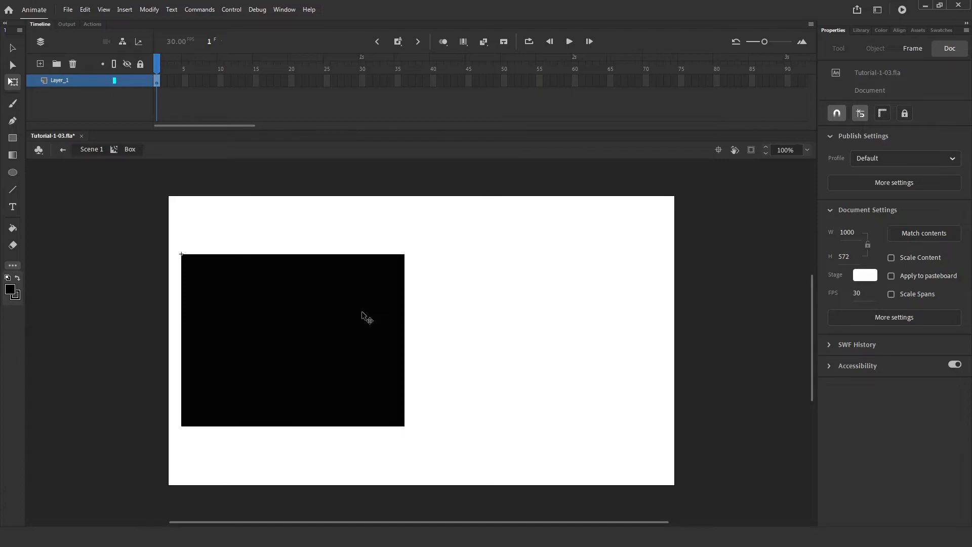
pyautogui.hotkey('ctrl', 'e')
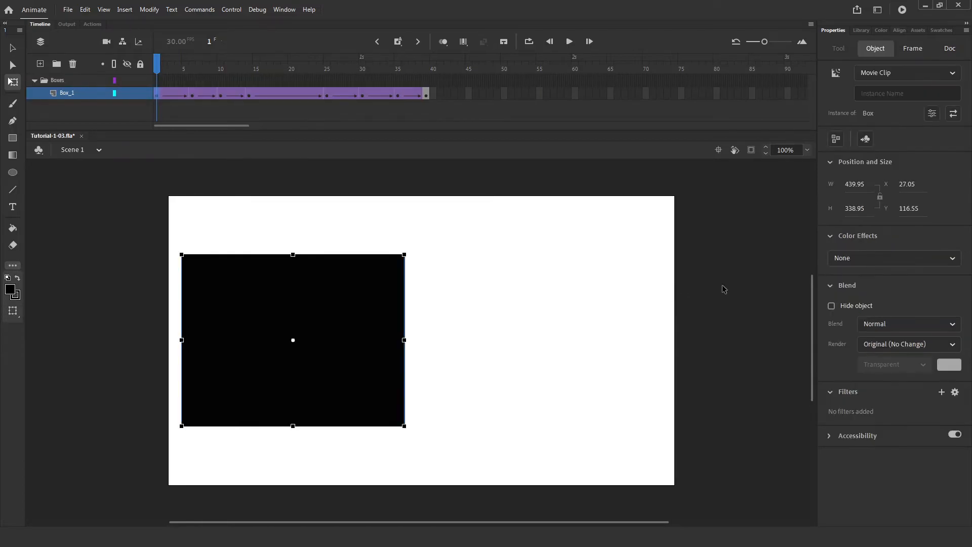
# - Try an Alpha color effect on the box at frame 1 and adjust its amount
pyautogui.click(843, 261)
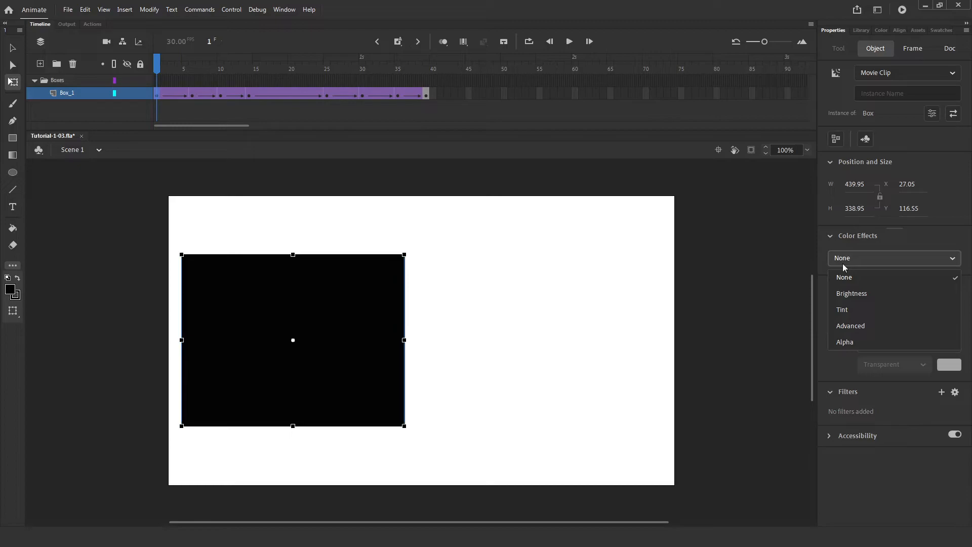
pyautogui.click(850, 342)
pyautogui.moveTo(841, 287); pyautogui.dragTo(927, 298)
# - Give the frame 1 box a Tint color effect with red 65, green 22, blue 104 and a tint amount of 28%
pyautogui.click(908, 261)
pyautogui.click(880, 309)
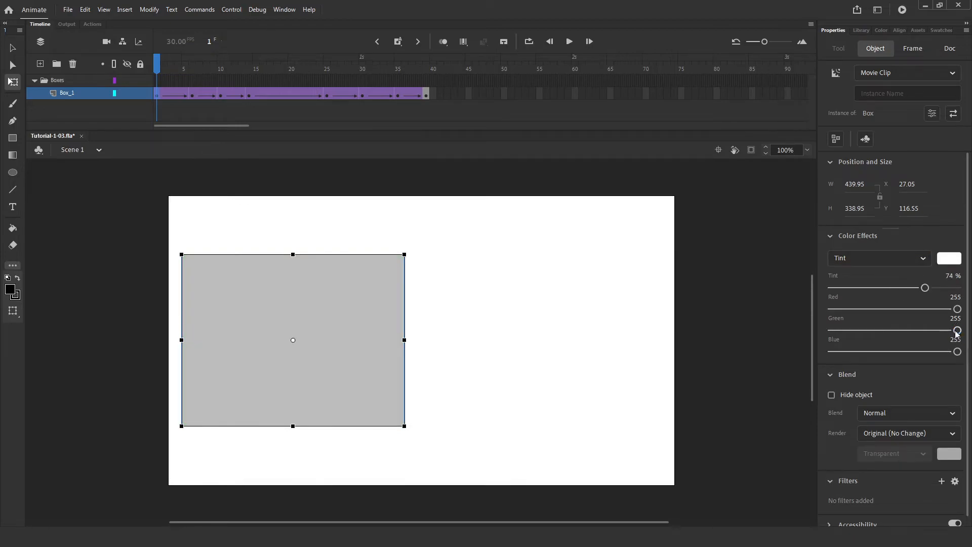
pyautogui.moveTo(958, 330); pyautogui.dragTo(843, 330)
pyautogui.moveTo(957, 309); pyautogui.dragTo(864, 309)
pyautogui.moveTo(957, 352); pyautogui.dragTo(883, 351)
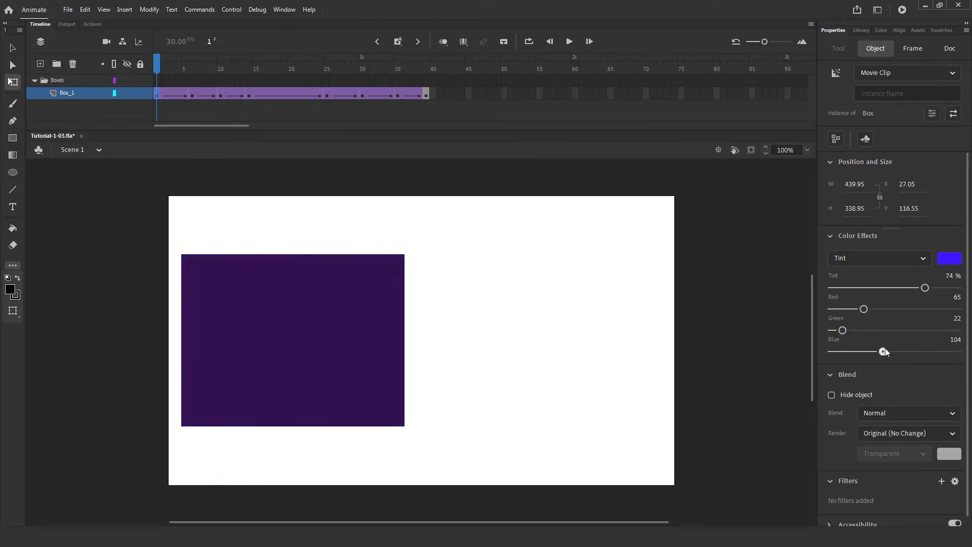
pyautogui.moveTo(926, 289); pyautogui.dragTo(870, 293)
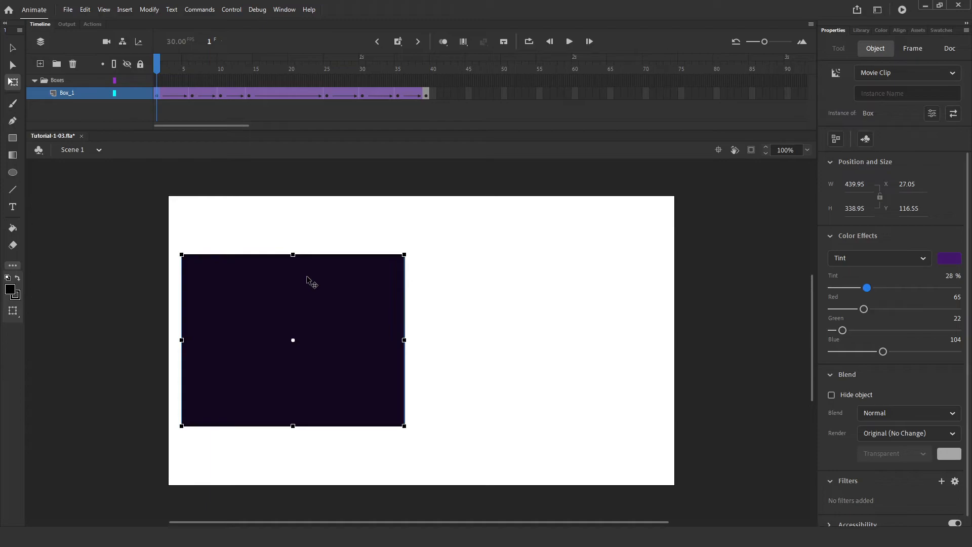
# - Switch the frame 1 box's color effect to Brightness and try adjusting the brightness amount
pyautogui.click(864, 254)
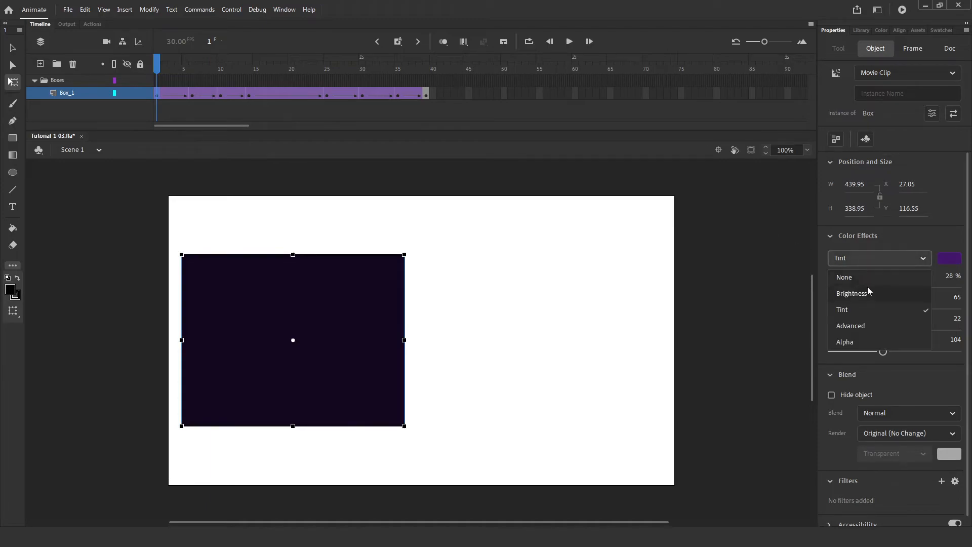
pyautogui.click(867, 294)
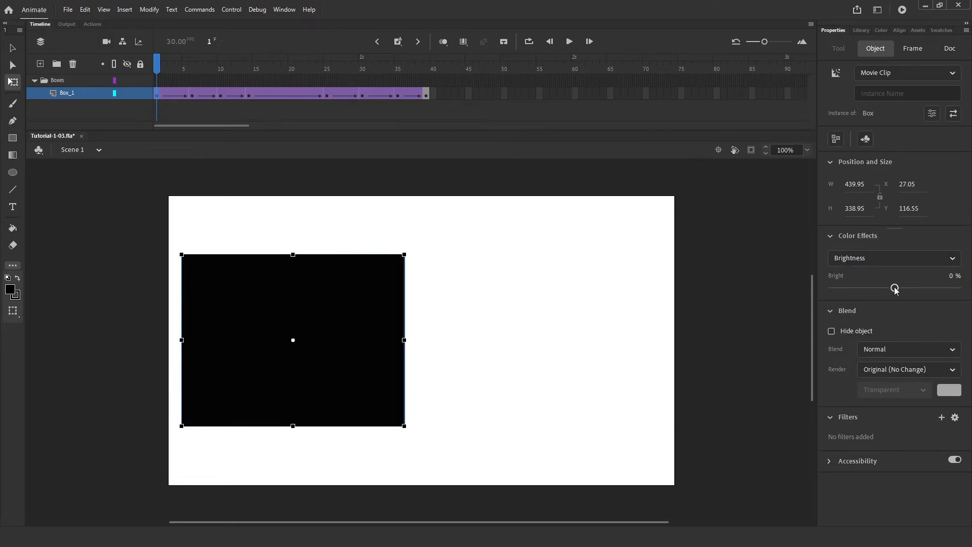
pyautogui.moveTo(895, 288)
pyautogui.mouseDown()
pyautogui.moveTo(875, 289)
pyautogui.moveTo(918, 290)
pyautogui.moveTo(896, 291)
pyautogui.mouseUp()
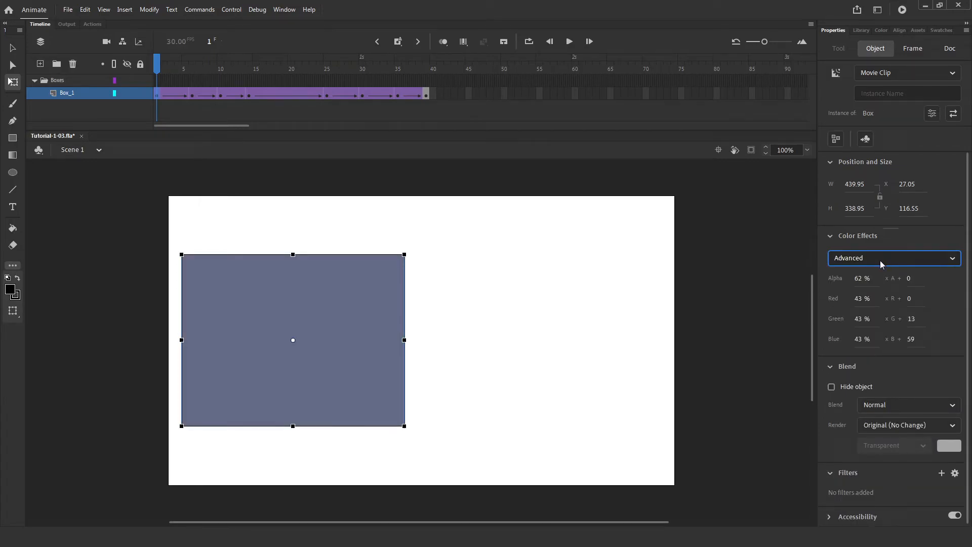
# - Review the color effect options for the frame 1 box and reset its Advanced color effect to None
pyautogui.click(881, 260)
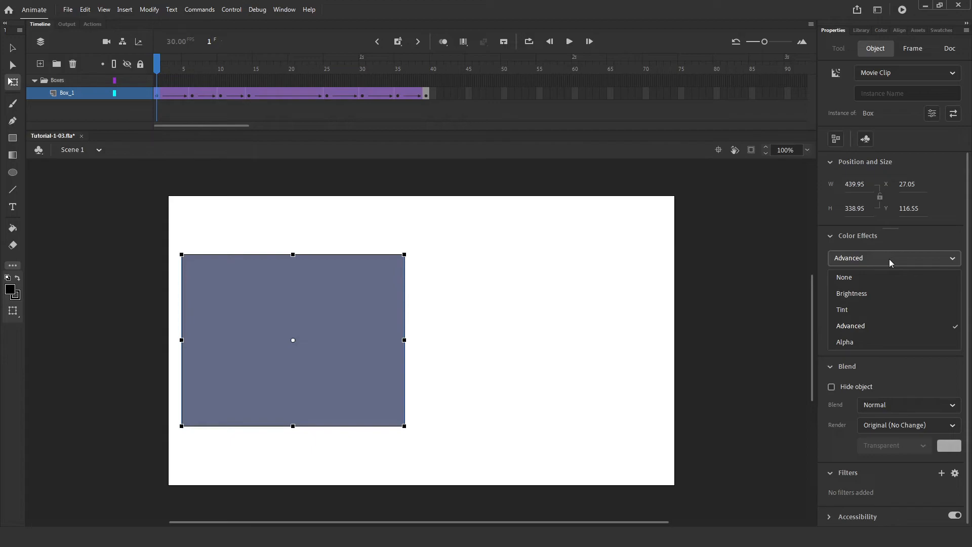
pyautogui.click(890, 260)
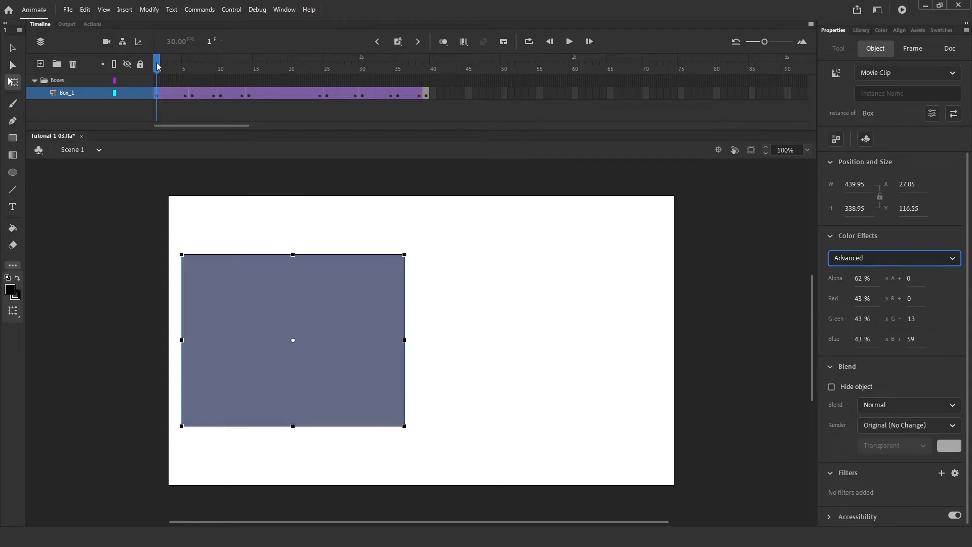
pyautogui.moveTo(157, 66)
pyautogui.mouseDown()
pyautogui.moveTo(527, 57)
pyautogui.moveTo(105, 74)
pyautogui.moveTo(396, 79)
pyautogui.moveTo(157, 76)
pyautogui.mouseUp()
pyautogui.click(867, 259)
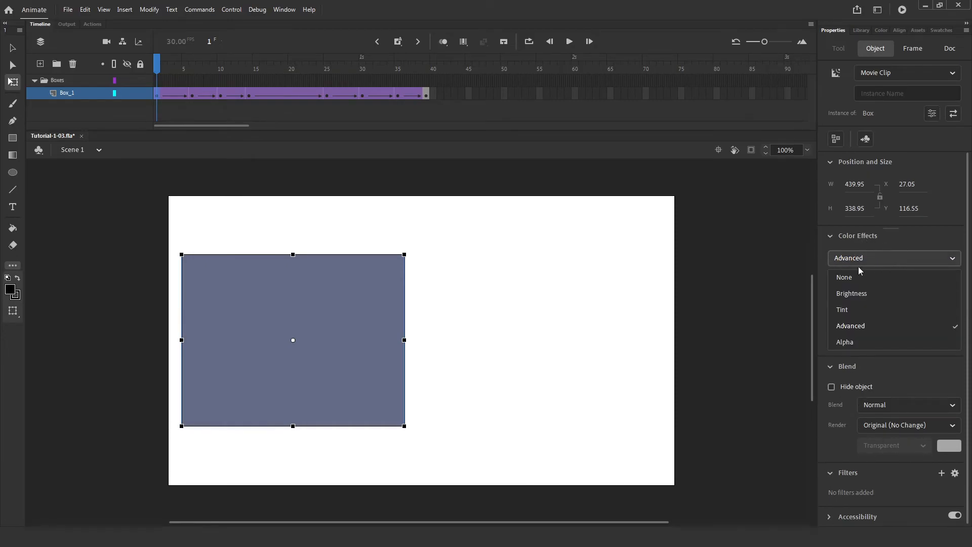
pyautogui.click(852, 278)
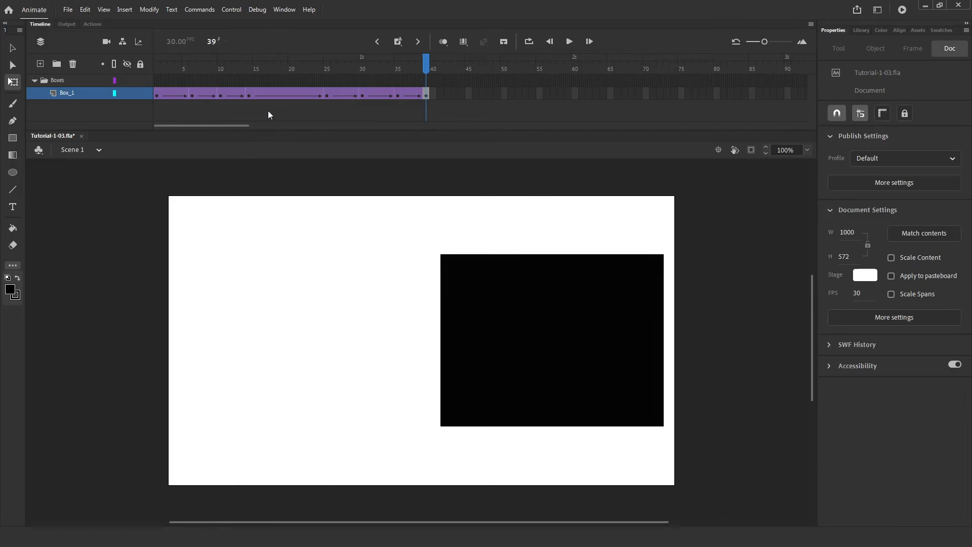
# - Break apart the box movie clip at frame 39 into a plain shape and deselect it
pyautogui.rightClick(557, 332)
pyautogui.click(620, 336)
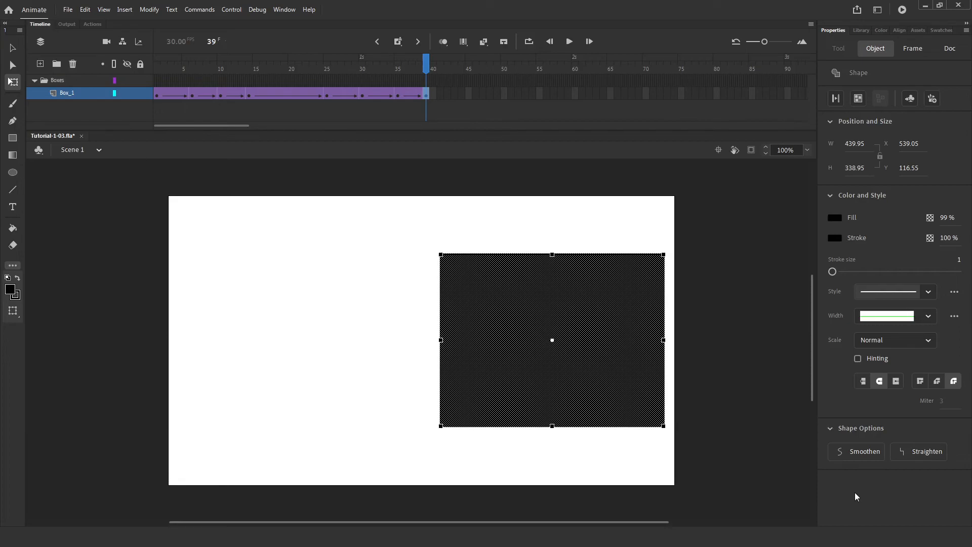
pyautogui.click(269, 111)
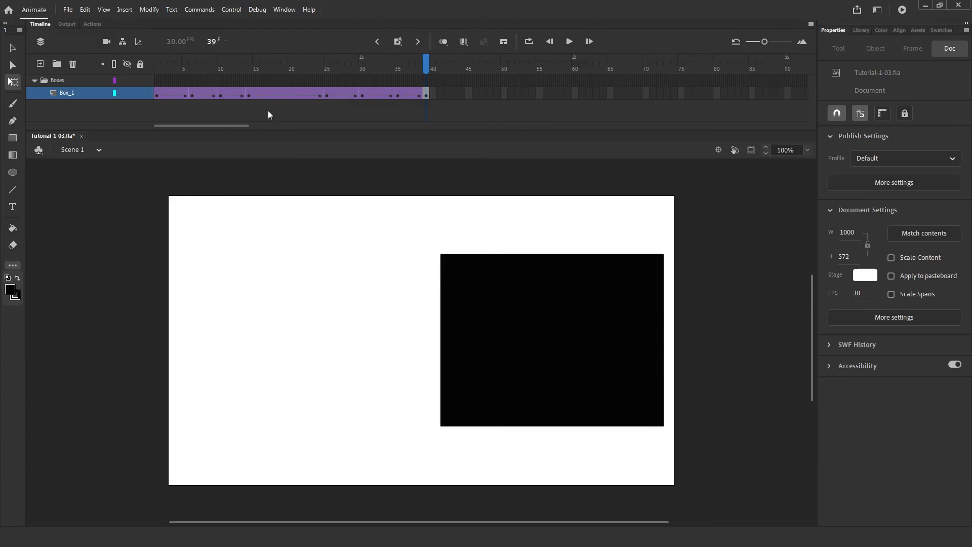